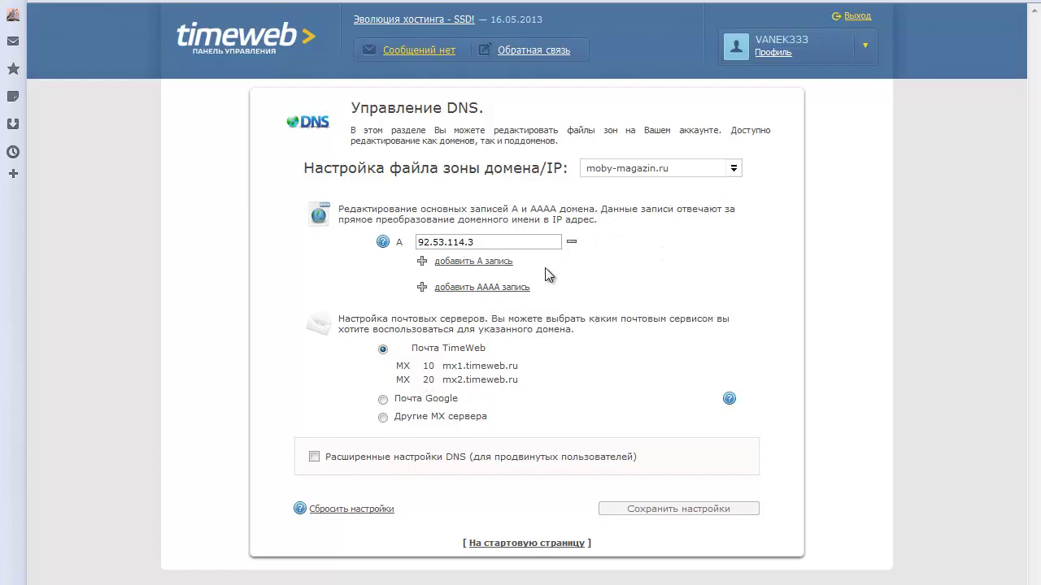
# Review the hosted domains in Управление доменами, including moby-magazin.ru, and open the form Разместить на NS серверах
pyautogui.click(217, 54)
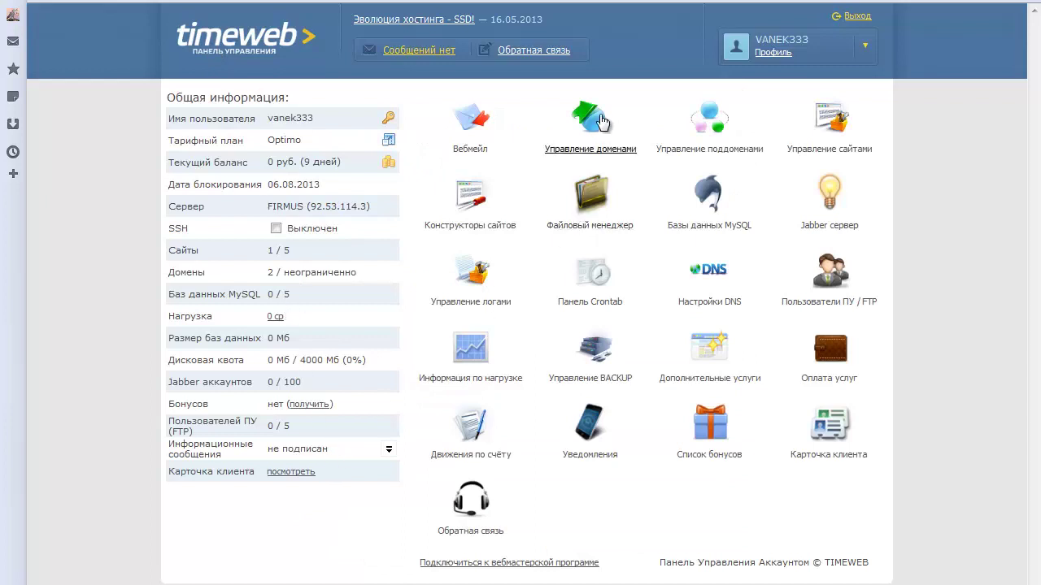
pyautogui.click(589, 140)
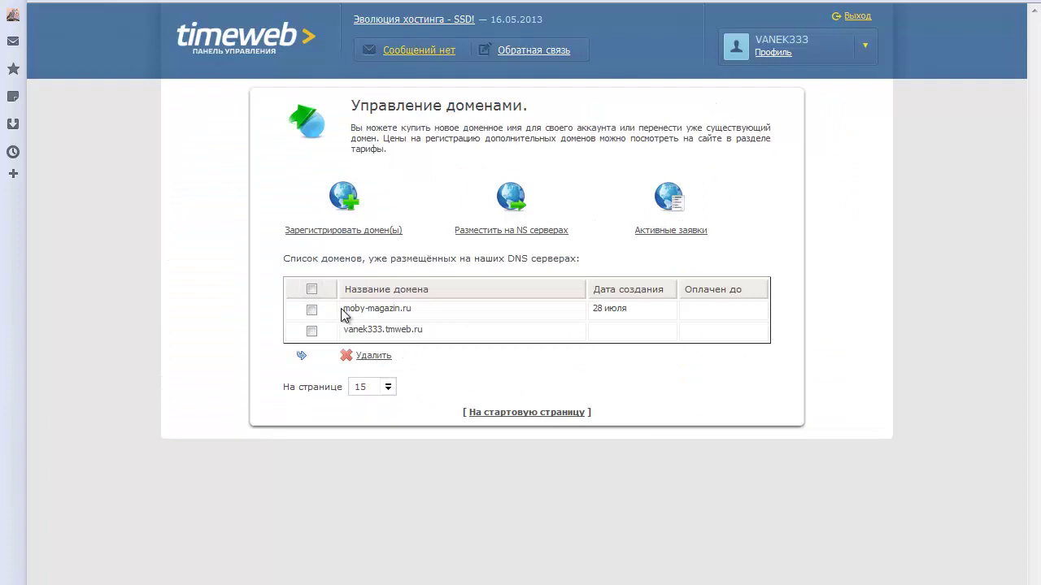
pyautogui.moveTo(342, 310); pyautogui.dragTo(405, 311)
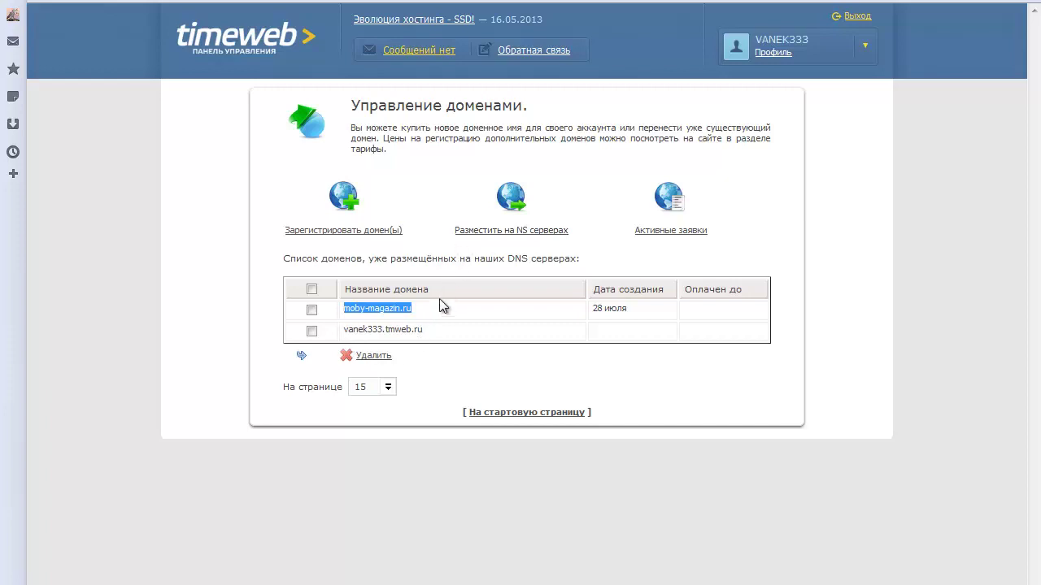
pyautogui.click(516, 232)
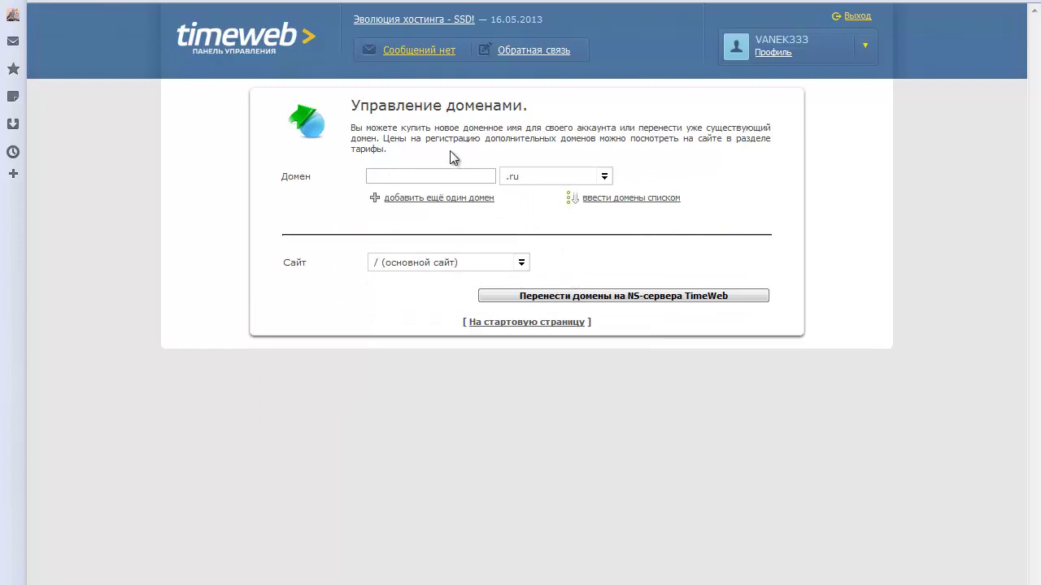
# Start a new support request through Обратная связь and choose the category У меня есть вопрос
pyautogui.click(261, 37)
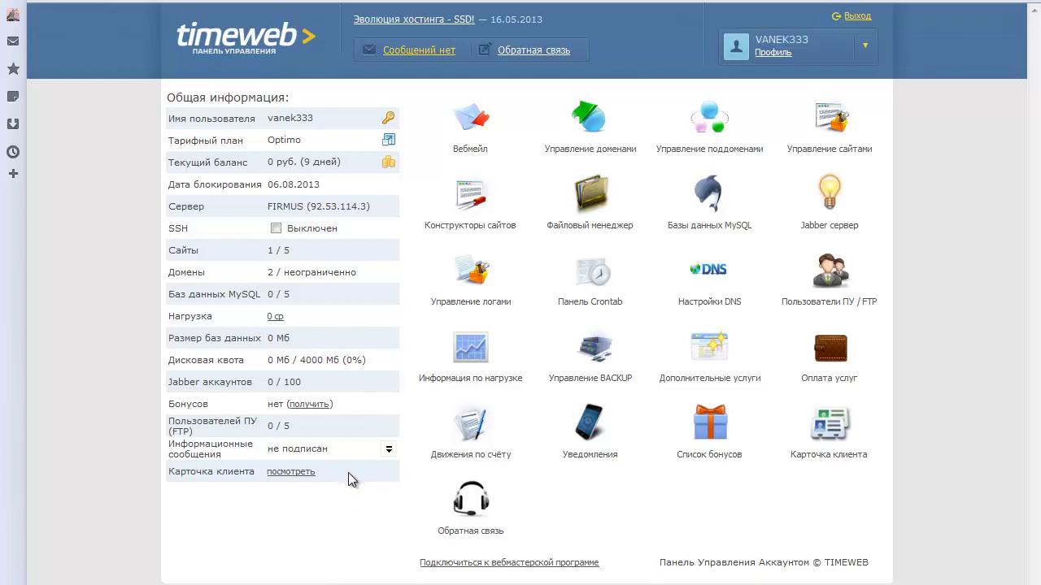
pyautogui.click(466, 518)
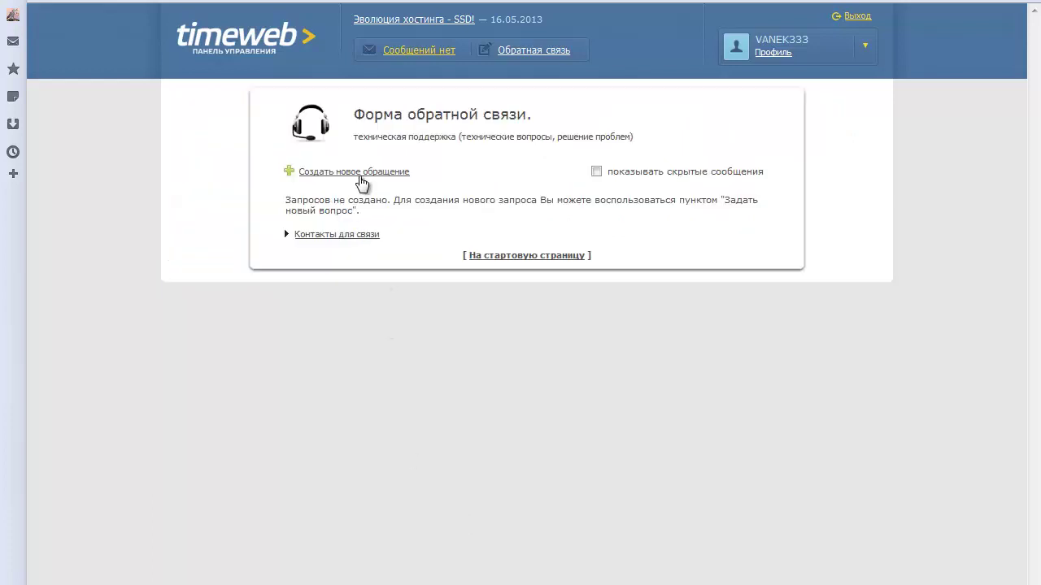
pyautogui.click(359, 177)
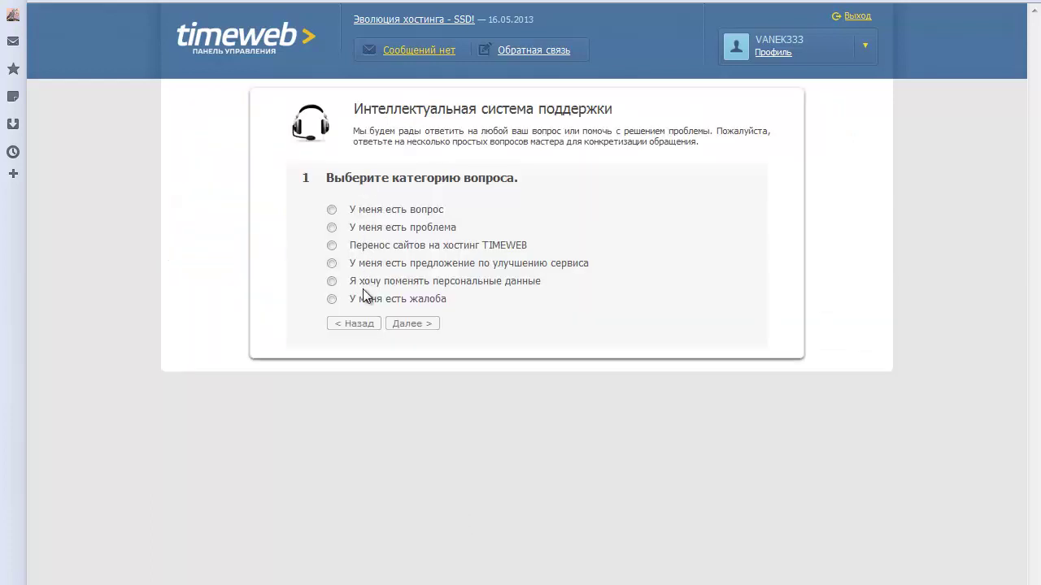
pyautogui.click(332, 210)
pyautogui.click(408, 323)
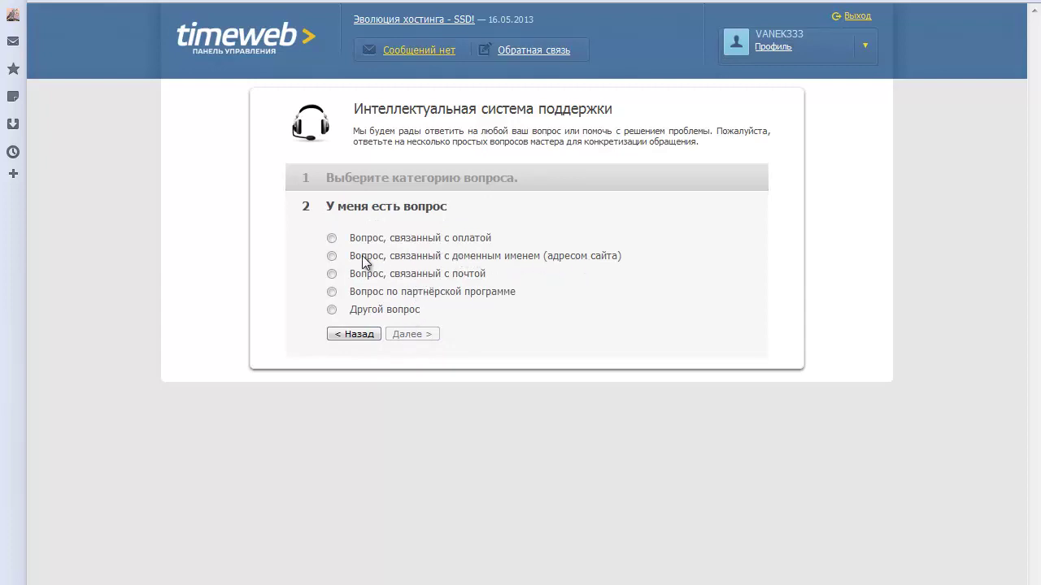
# Specify Вопрос, связанный с доменным именем (адресом сайта) and get the answer to Какие DNS сервера указывать?
pyautogui.click(332, 257)
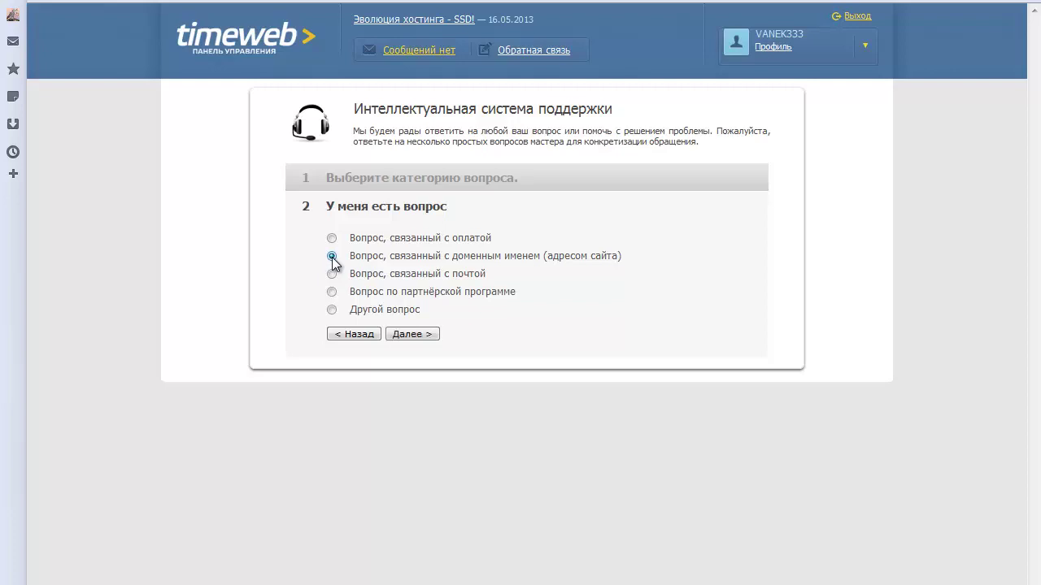
pyautogui.click(397, 337)
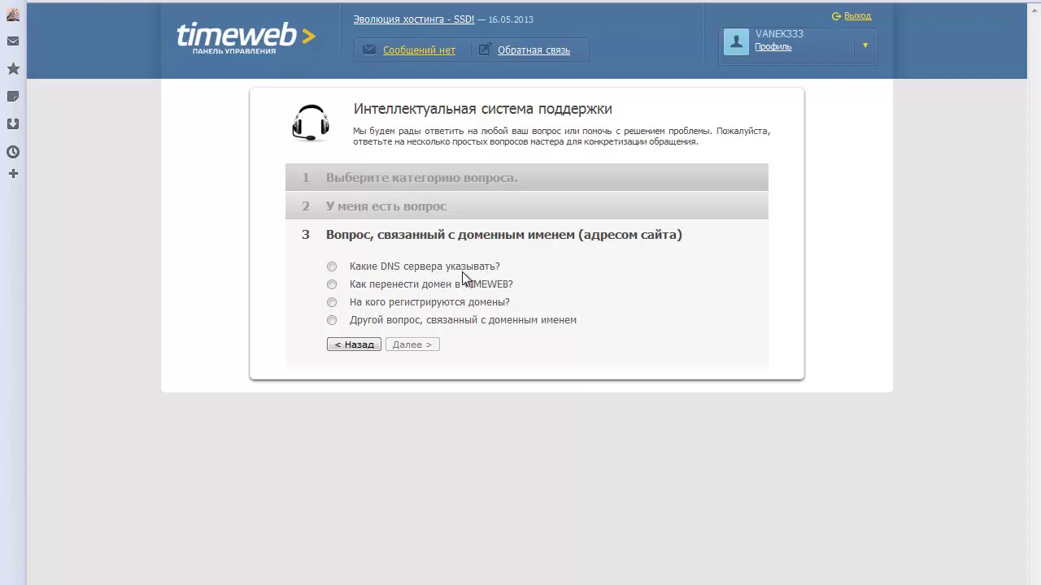
pyautogui.click(331, 267)
pyautogui.click(401, 345)
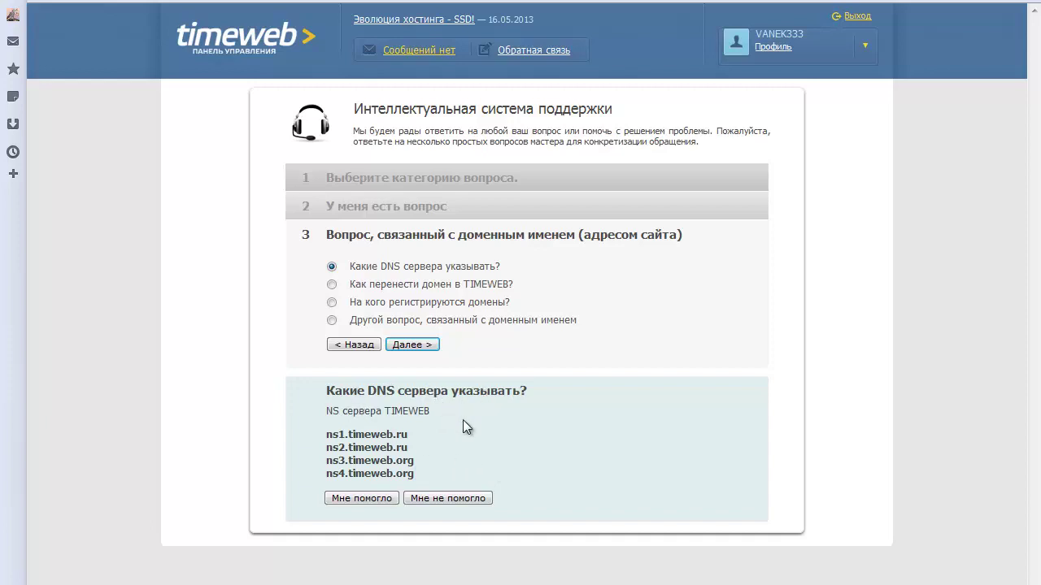
# Copy the four TIMEWEB name servers, ns1.timeweb.ru to ns4.timeweb.org, from the support answer
pyautogui.moveTo(420, 473); pyautogui.dragTo(326, 435)
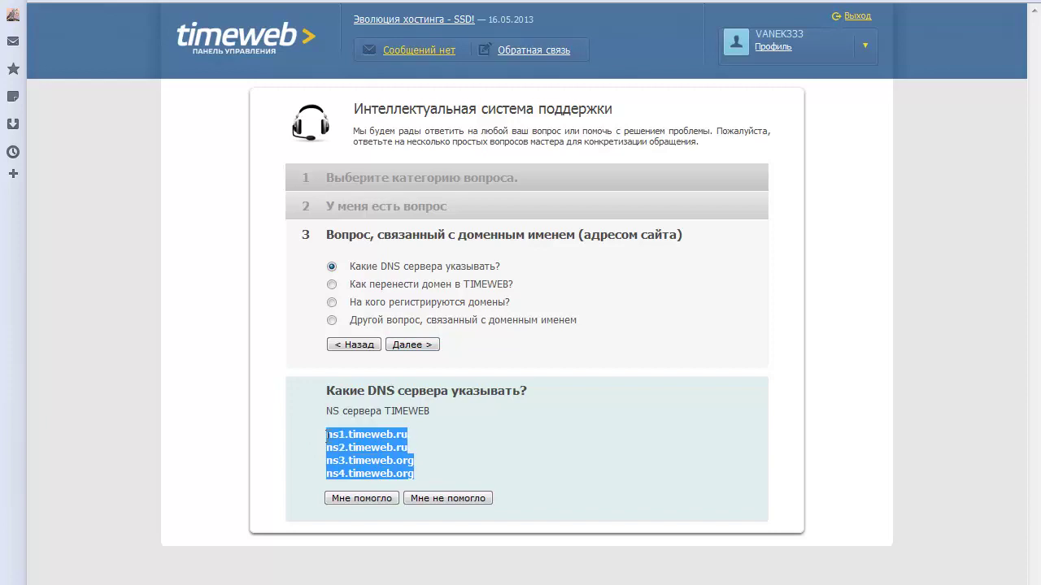
pyautogui.click(448, 469)
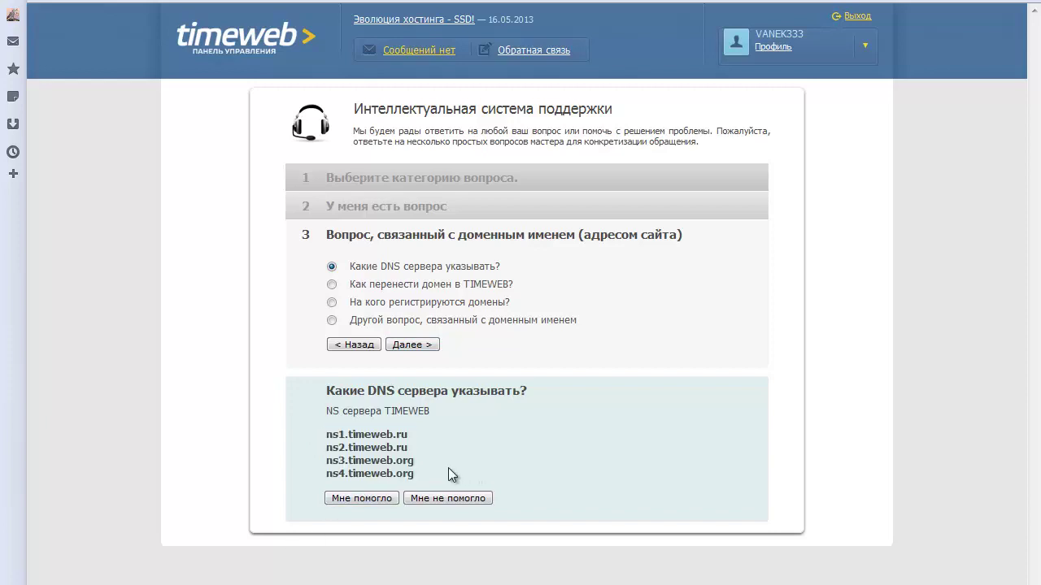
pyautogui.moveTo(424, 474); pyautogui.dragTo(322, 433)
pyautogui.rightClick(357, 443)
pyautogui.click(396, 493)
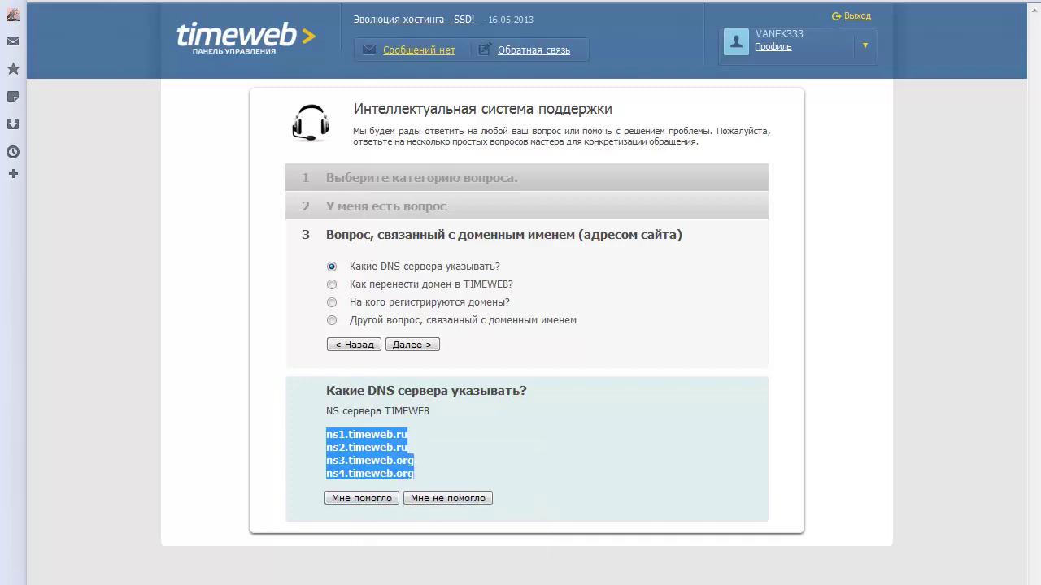
# Switch to the NauDomain control panel and examine the DNS servers listed under Домены .ru and Поддержка DNS
pyautogui.hotkey('alt', 'Tab')
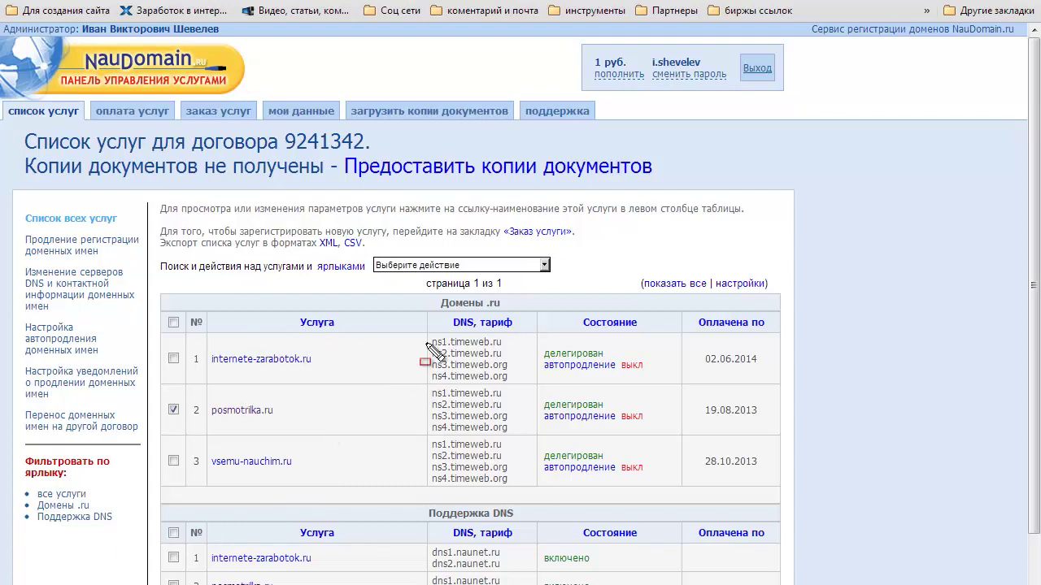
pyautogui.moveTo(418, 330); pyautogui.dragTo(518, 385)
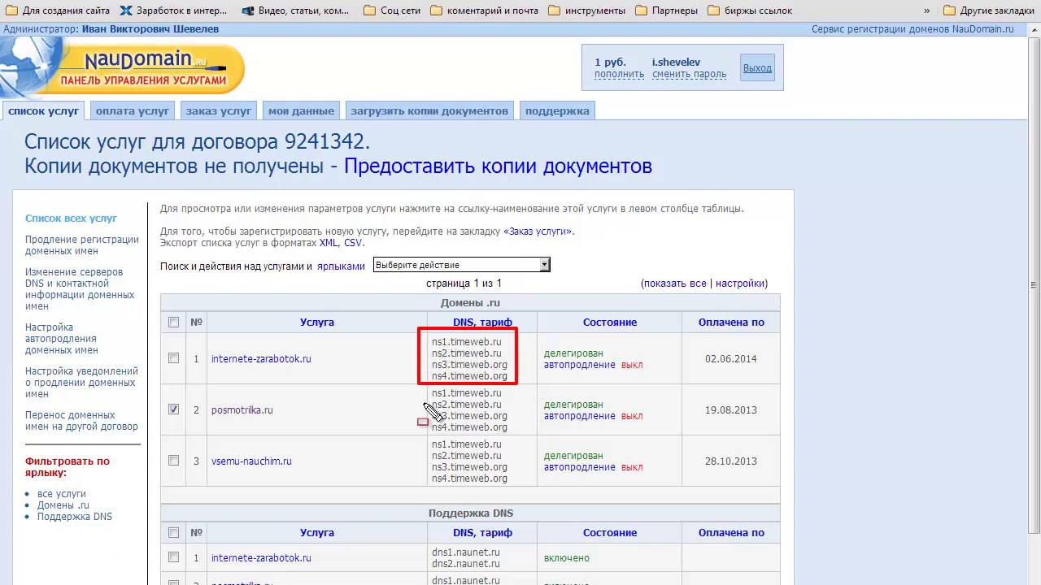
pyautogui.moveTo(419, 383); pyautogui.dragTo(516, 491)
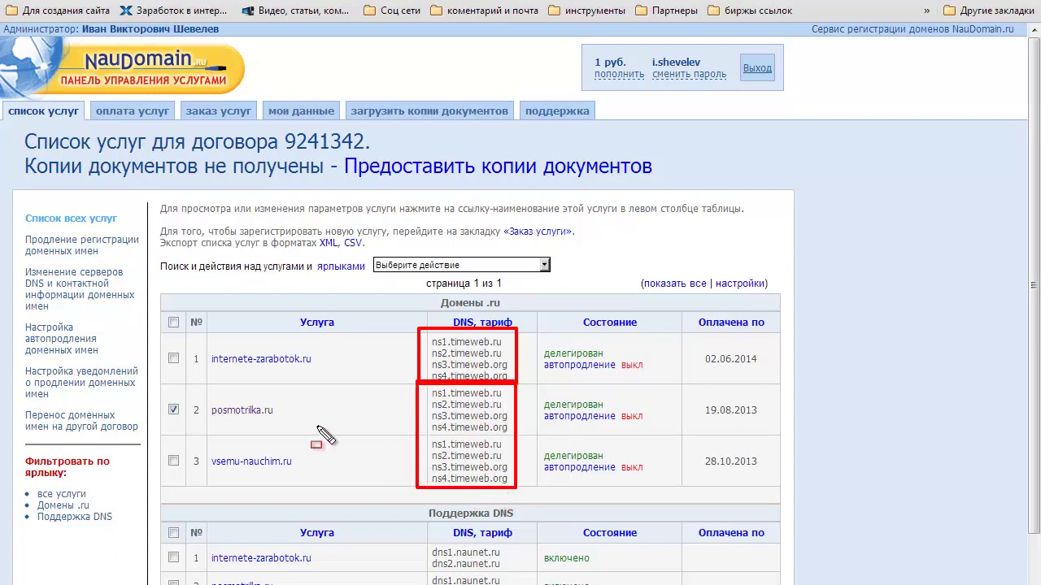
pyautogui.press('Escape')
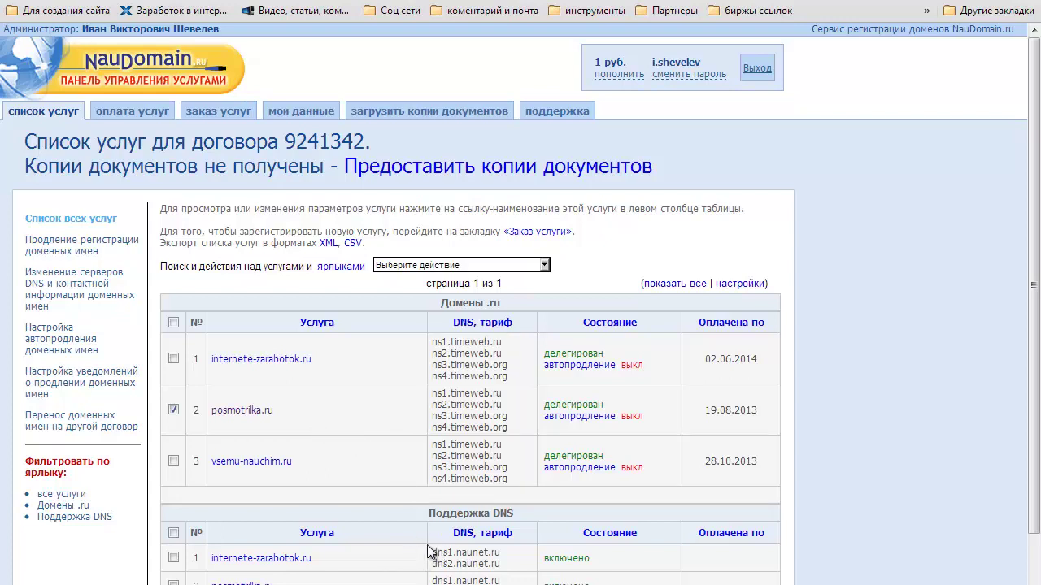
pyautogui.hotkey('ctrl', 'shift', 'd')
pyautogui.moveTo(422, 545)
pyautogui.mouseDown()
pyautogui.moveTo(443, 584)
pyautogui.moveTo(512, 584)
pyautogui.mouseUp()
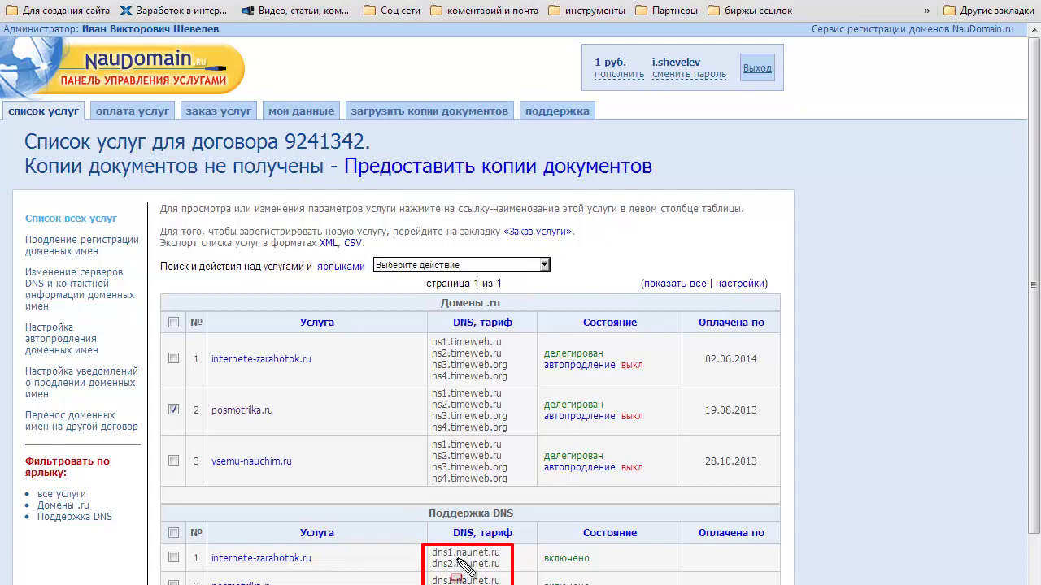
pyautogui.scroll(-1, 456, 521)
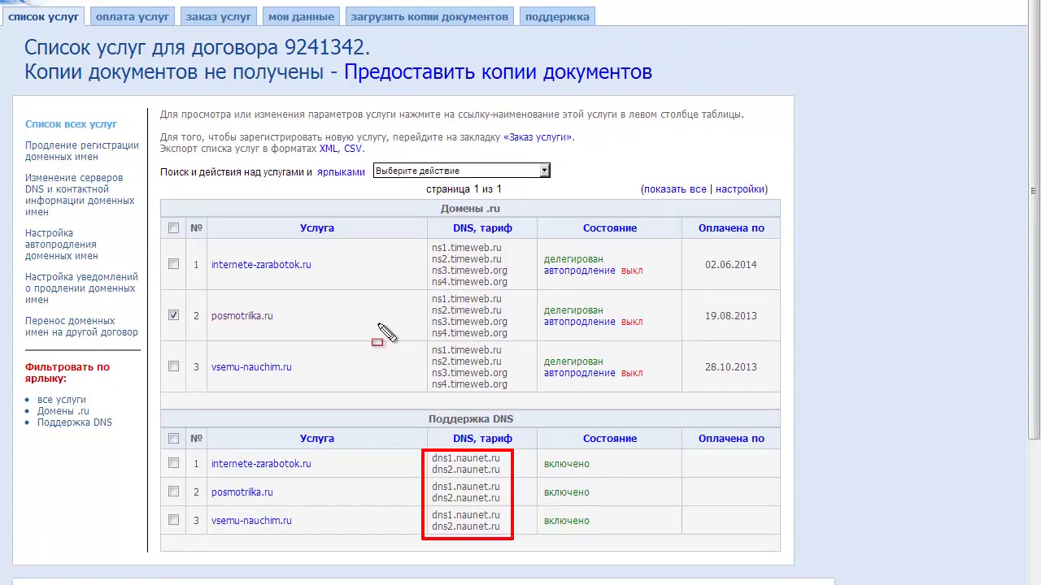
pyautogui.press('Escape')
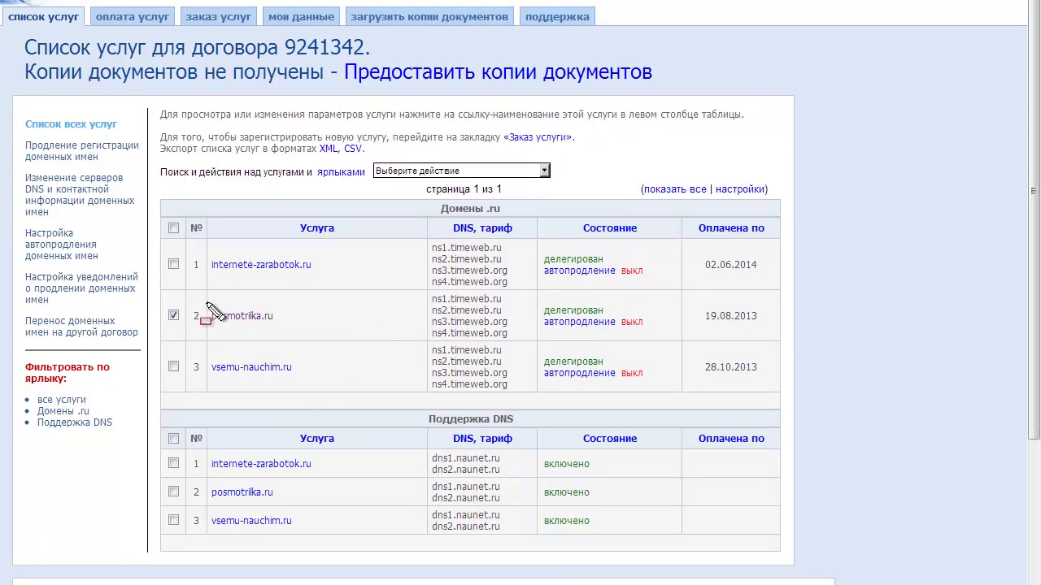
# Select the domain posmotrilka.ru in the Домены .ru list and open its parameters
pyautogui.moveTo(205, 302)
pyautogui.mouseDown()
pyautogui.moveTo(244, 333)
pyautogui.moveTo(288, 333)
pyautogui.mouseUp()
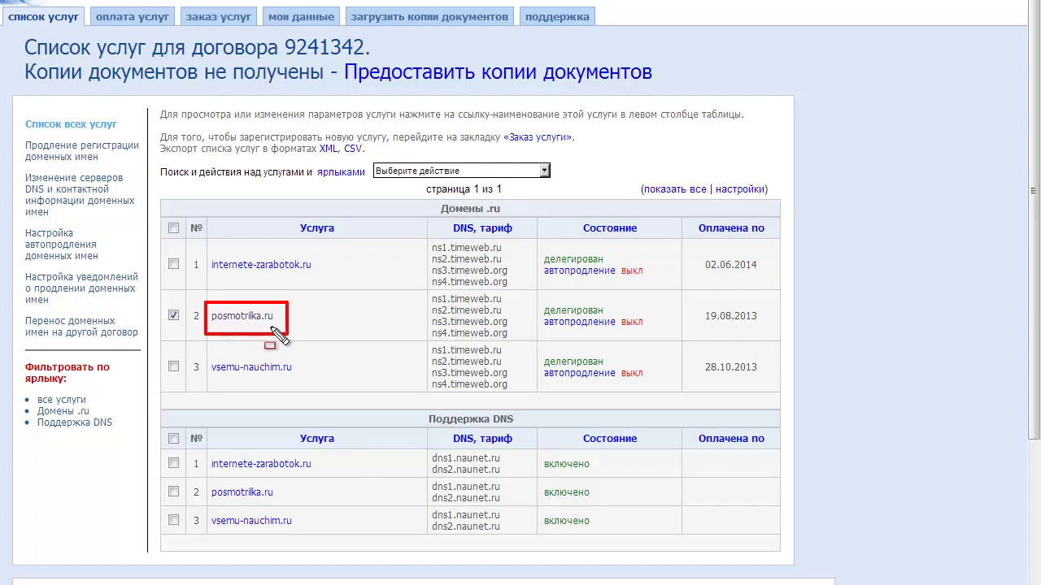
pyautogui.click(174, 315)
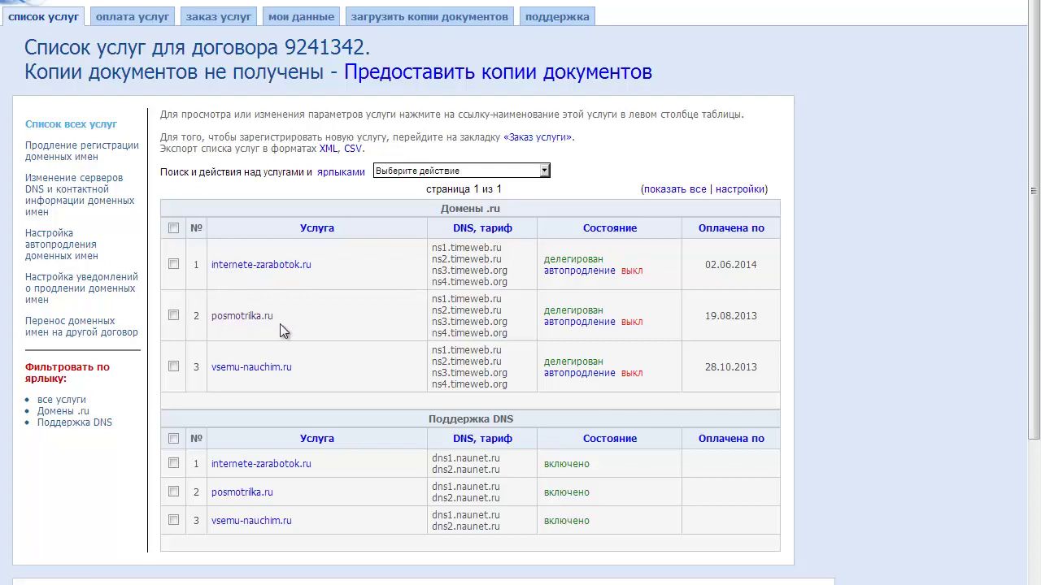
pyautogui.click(173, 316)
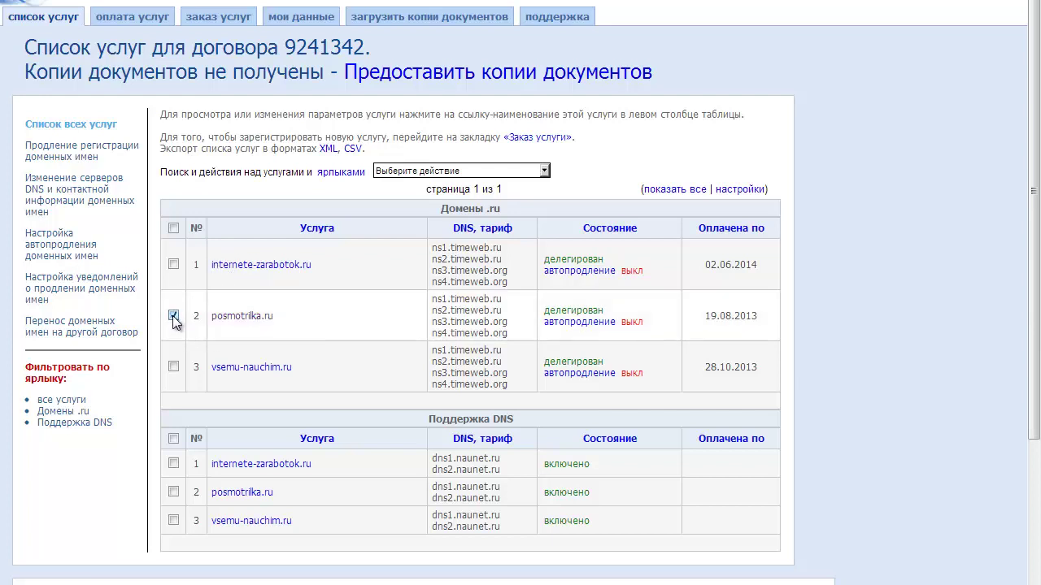
pyautogui.click(252, 319)
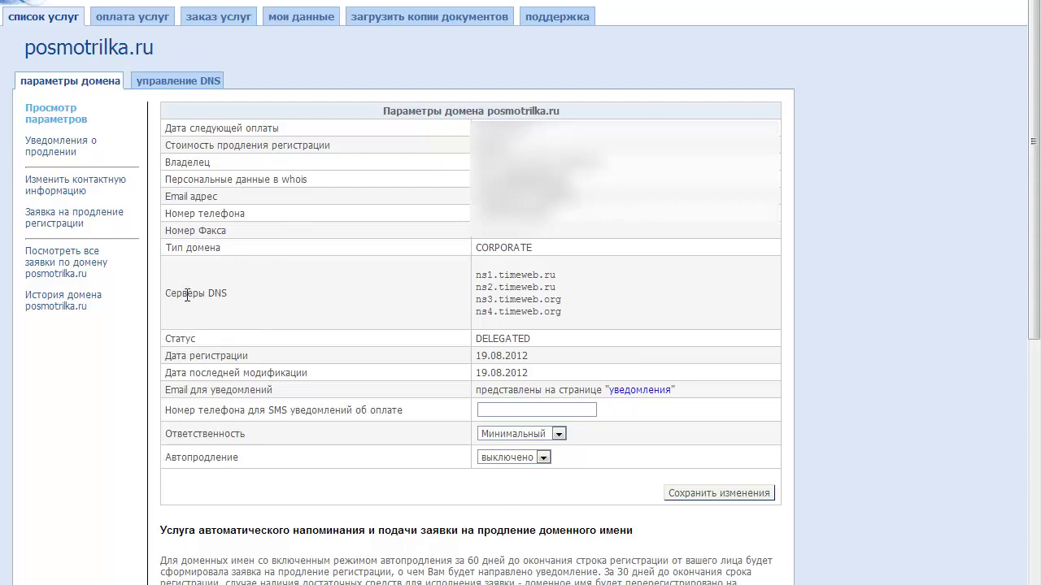
# Open DNS management for posmotrilka.ru and clear its list of DNS servers
pyautogui.moveTo(187, 295); pyautogui.dragTo(236, 295)
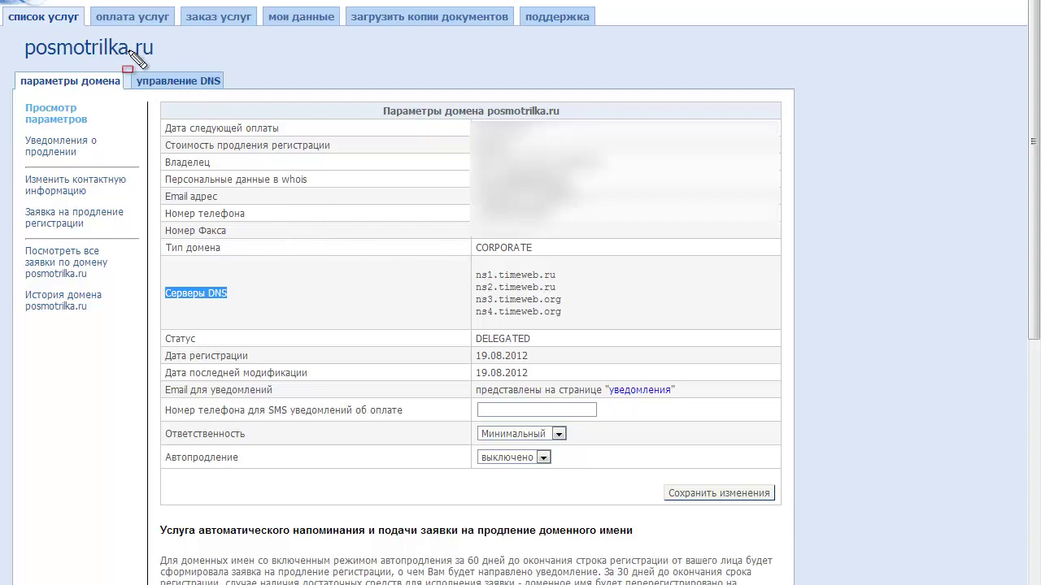
pyautogui.moveTo(127, 57); pyautogui.dragTo(207, 91)
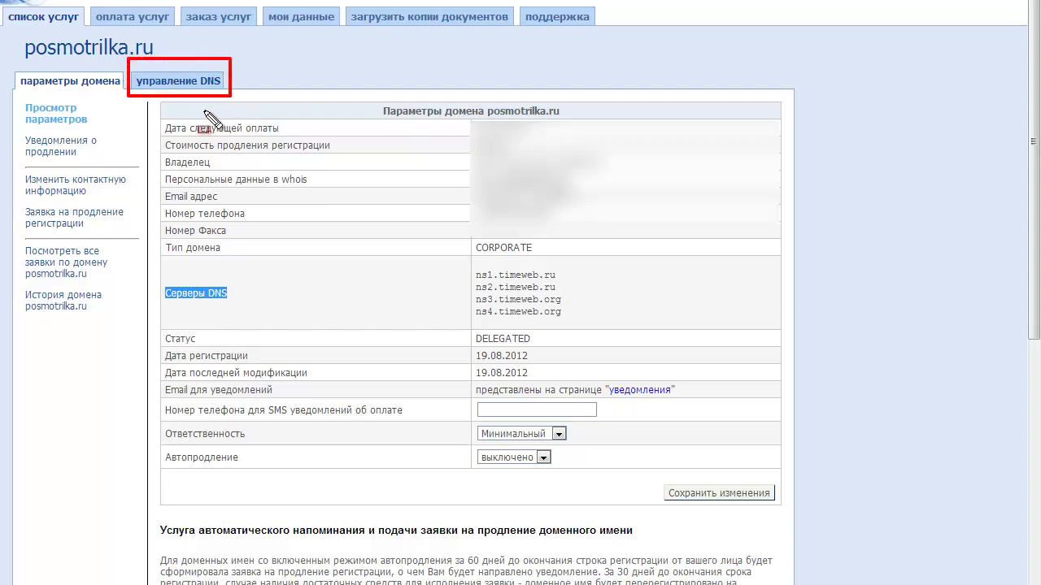
pyautogui.press('Escape')
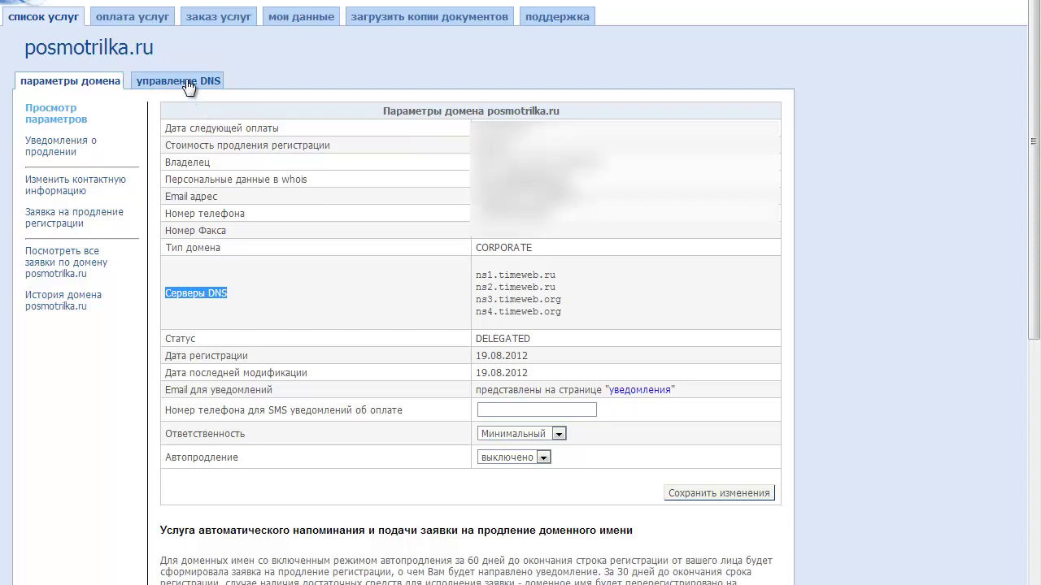
pyautogui.click(187, 84)
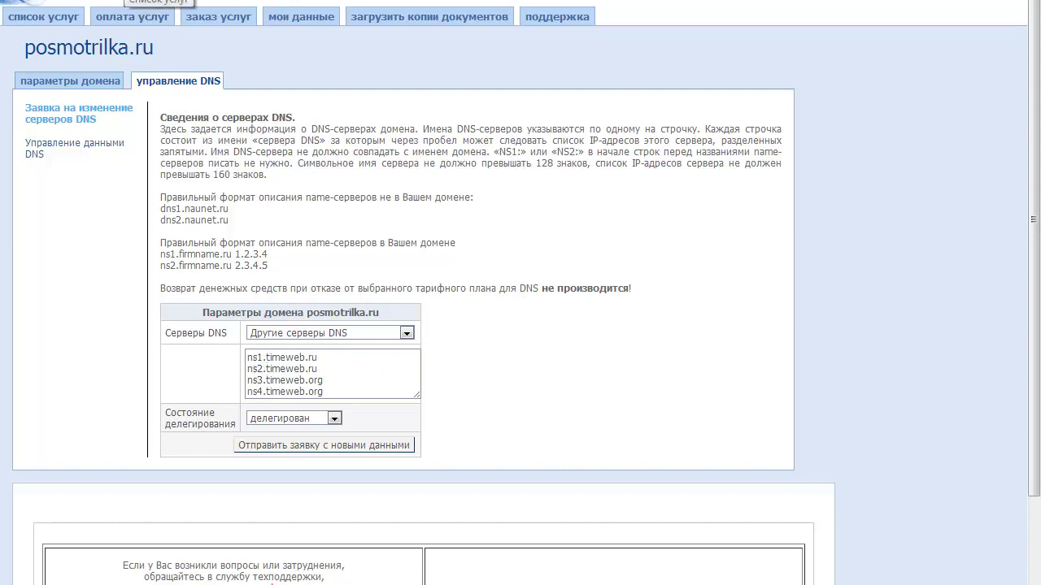
pyautogui.moveTo(334, 391); pyautogui.dragTo(219, 359)
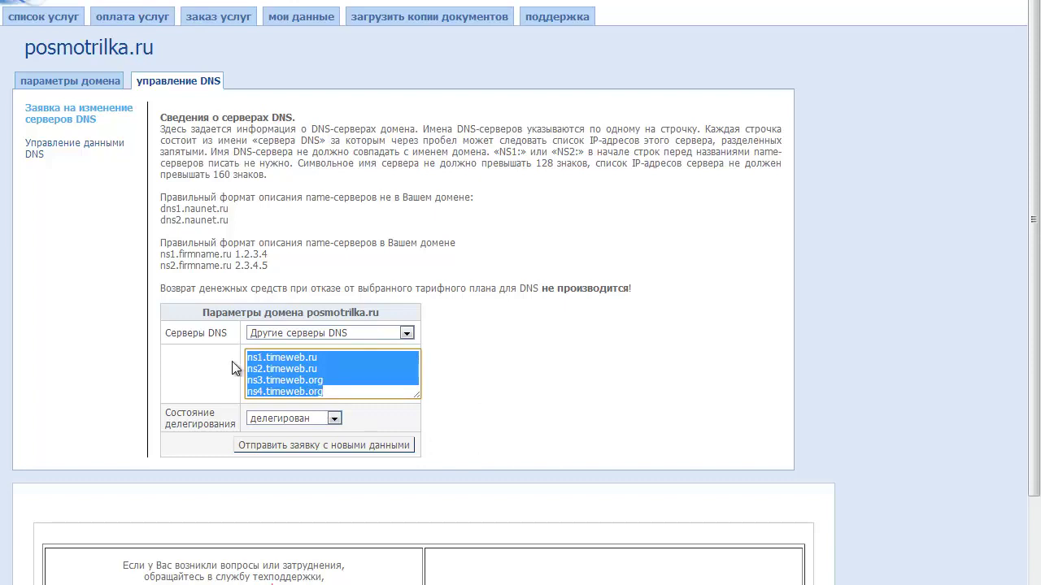
pyautogui.press('Delete')
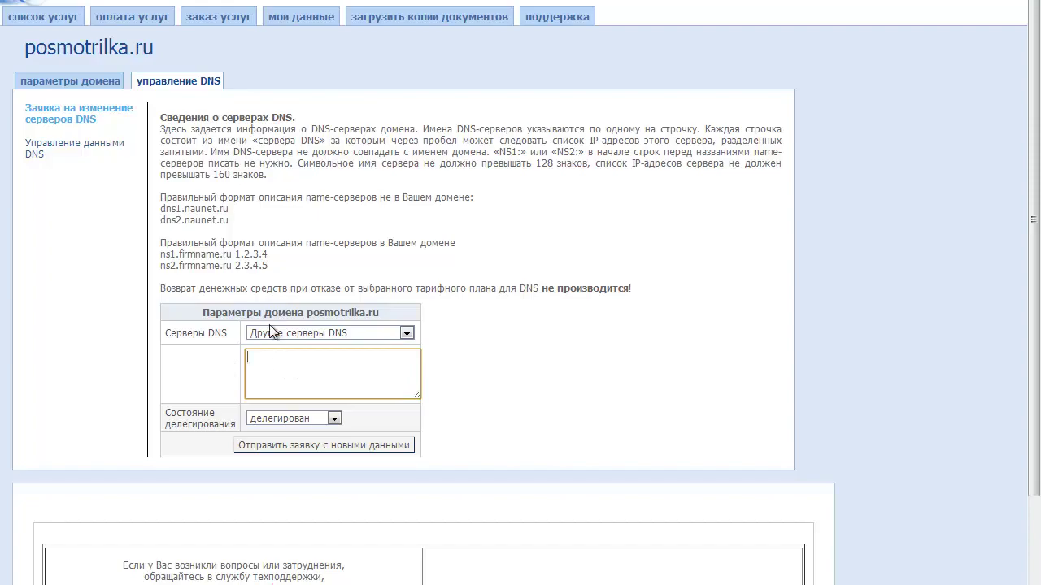
# Copy the four TIMEWEB name servers from the support answer again and paste them into the empty DNS server list of posmotrilka.ru
pyautogui.hotkey('alt', 'Tab')
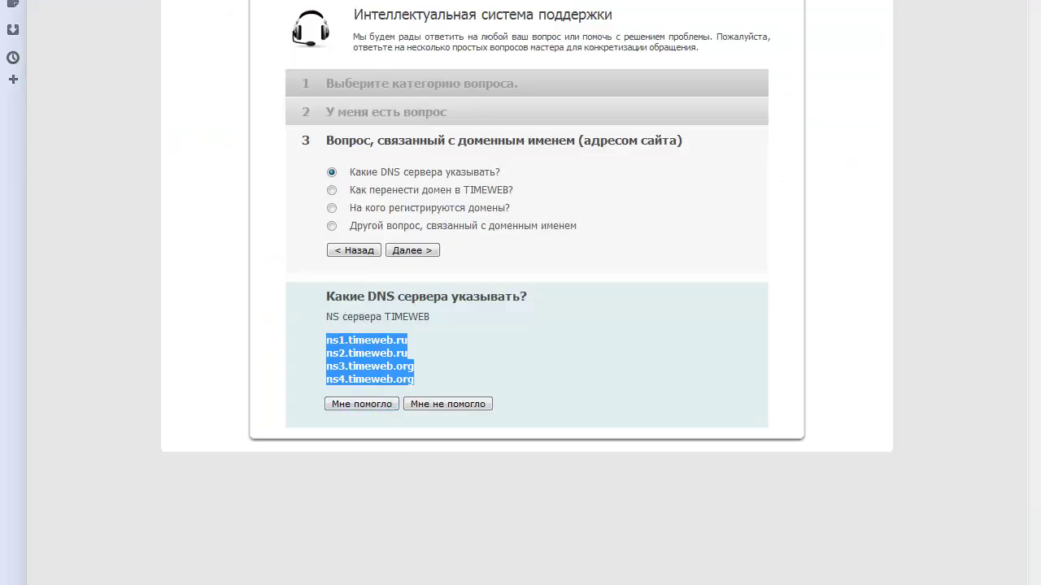
pyautogui.rightClick(354, 354)
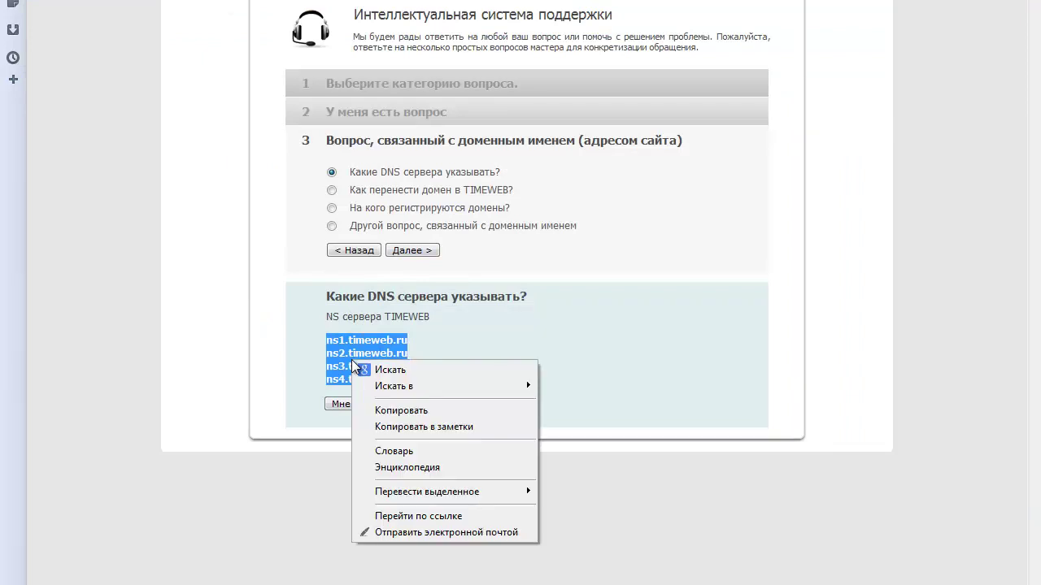
pyautogui.click(394, 410)
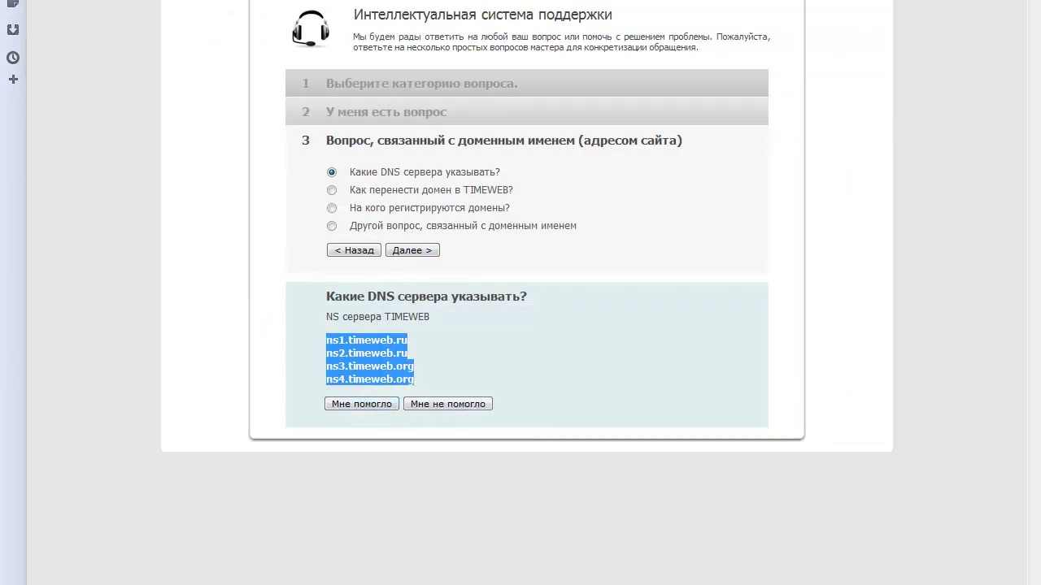
pyautogui.hotkey('alt', 'Tab')
pyautogui.click(331, 355)
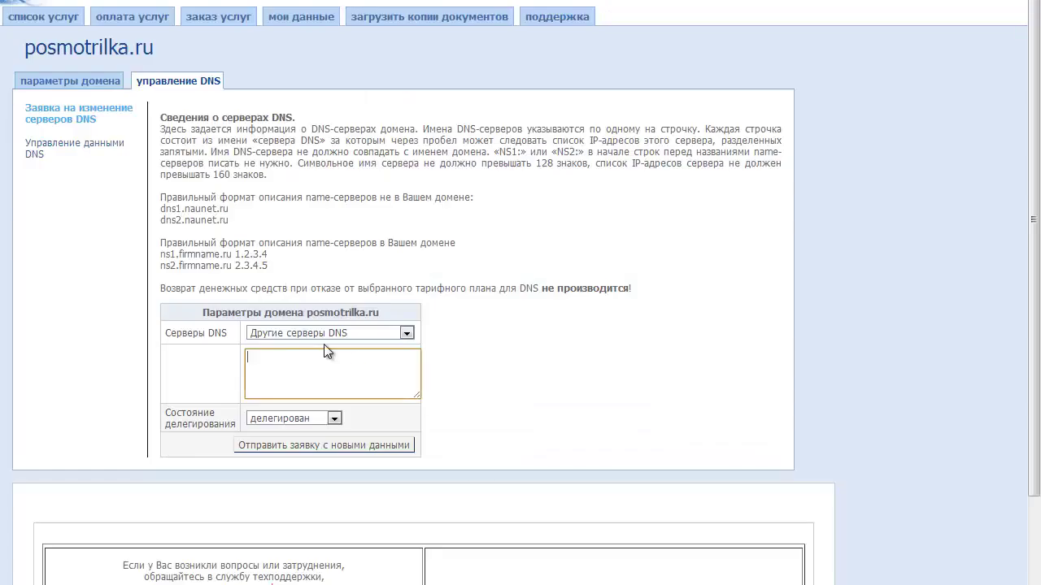
pyautogui.rightClick(279, 365)
pyautogui.click(345, 184)
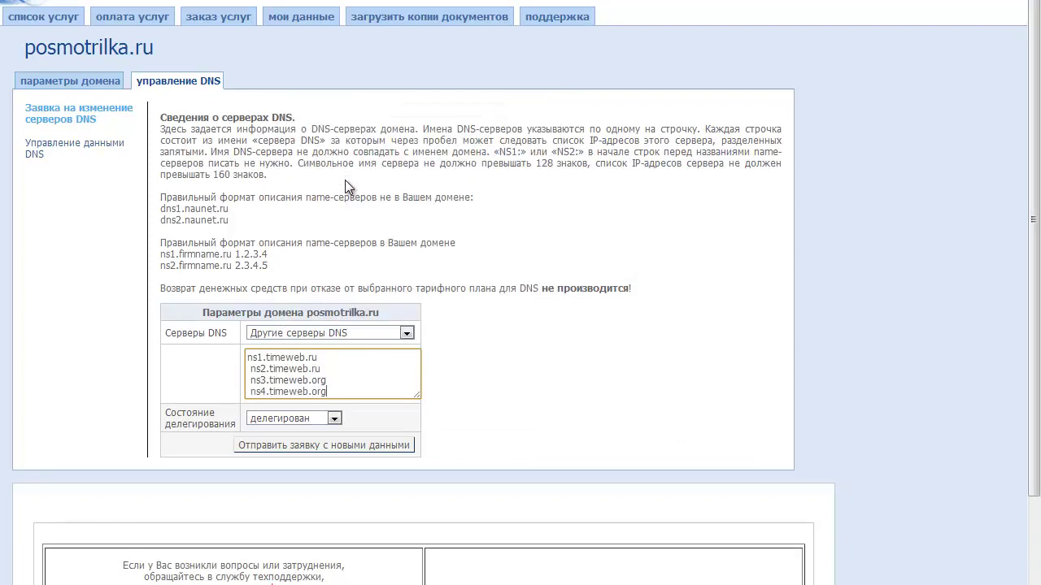
# Remove the leading spaces before the ns2, ns3 and ns4 entries in the DNS server list
pyautogui.click(250, 370)
pyautogui.press('BackSpace')
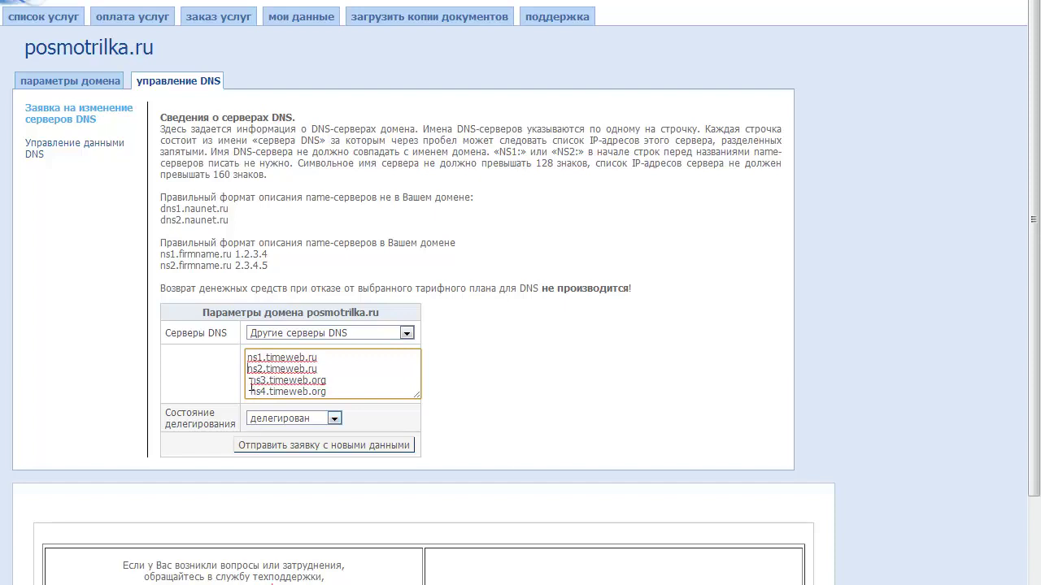
pyautogui.click(250, 383)
pyautogui.press('BackSpace')
pyautogui.press('BackSpace')
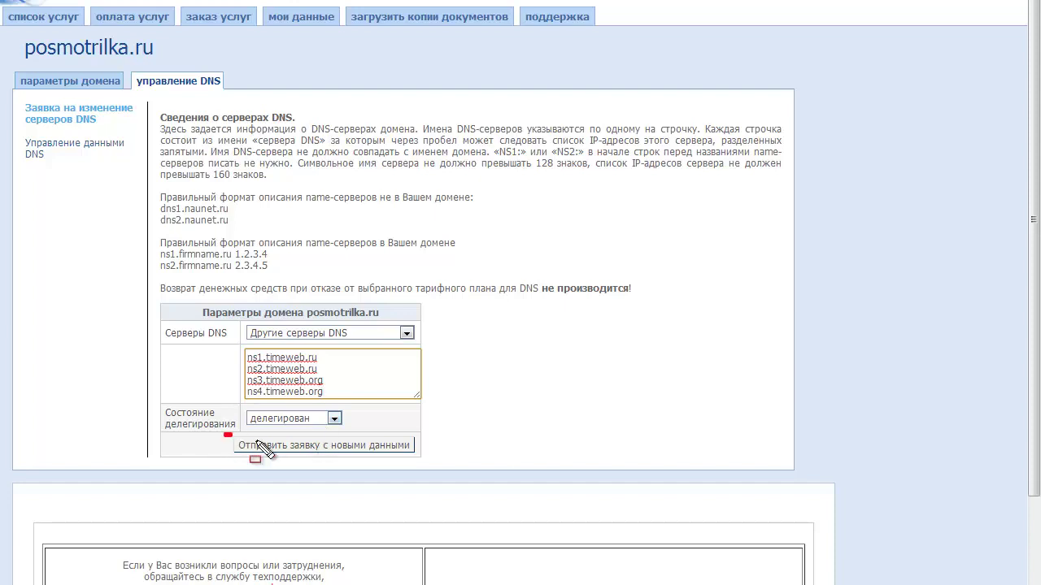
# Submit the DNS change request for posmotrilka.ru with the new server data
pyautogui.moveTo(225, 433); pyautogui.dragTo(427, 467)
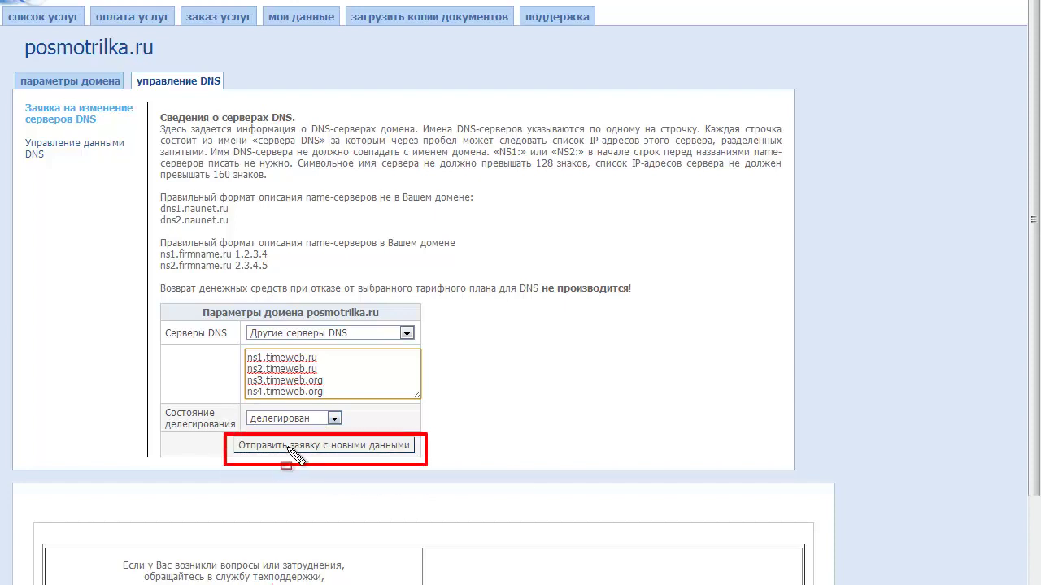
pyautogui.press('Escape')
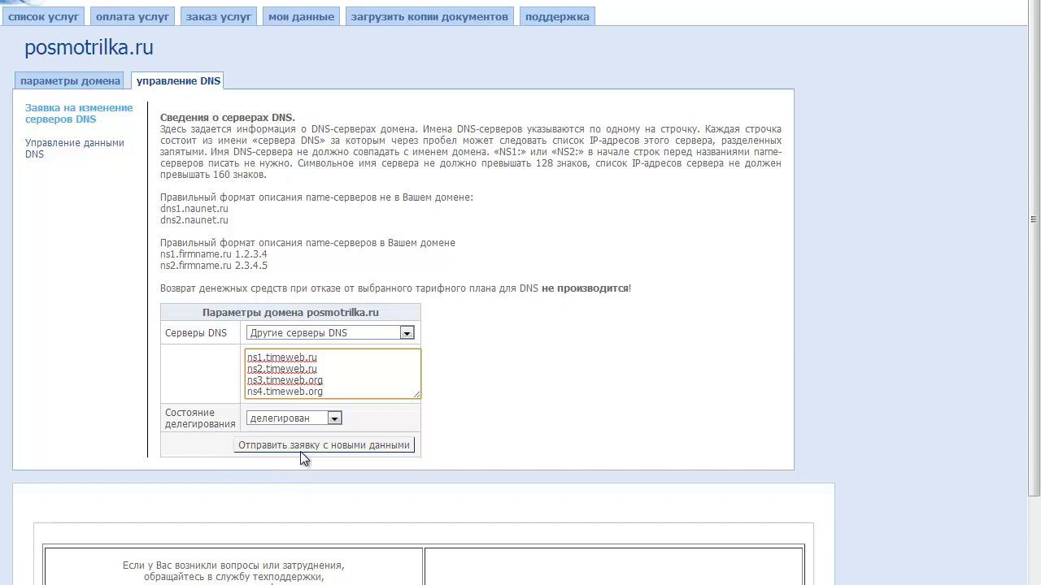
pyautogui.click(307, 446)
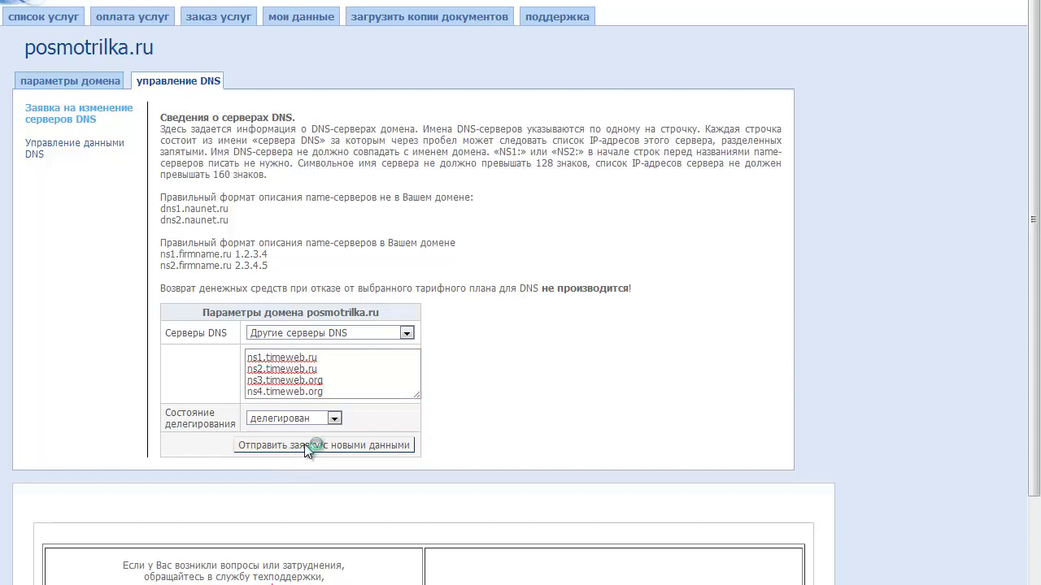
pyautogui.moveTo(395, 116); pyautogui.dragTo(566, 124)
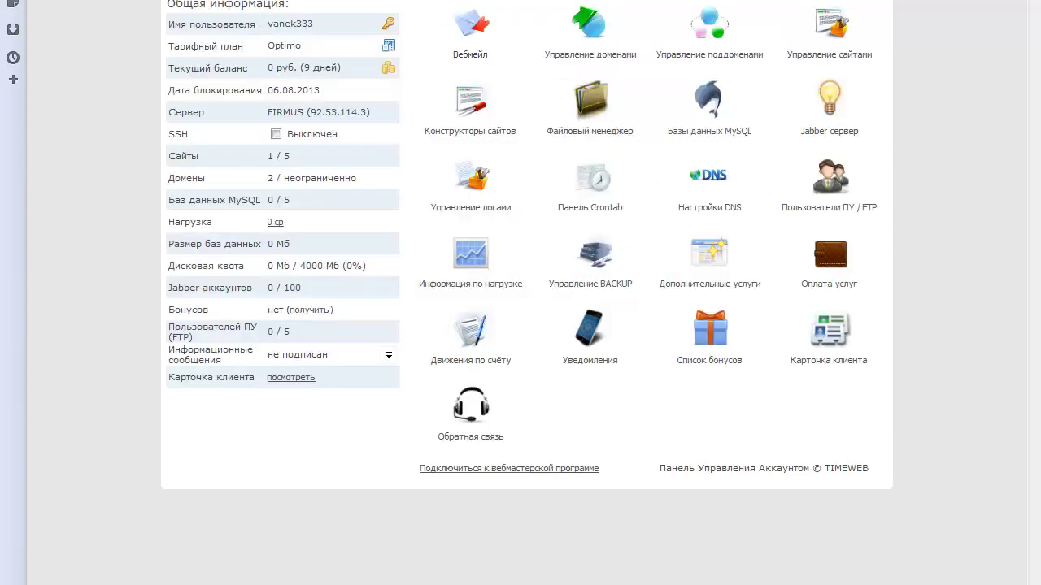
# Switch to the Timeweb control panel and open the domain management form for placing a domain on the NS servers
pyautogui.scroll(1, 537, 134)
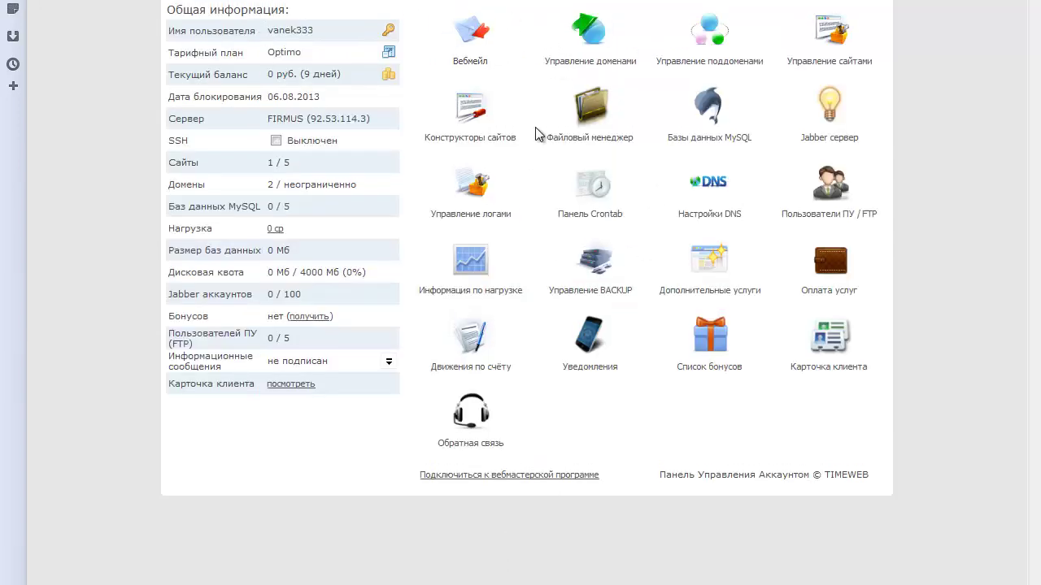
pyautogui.scroll(2, 537, 135)
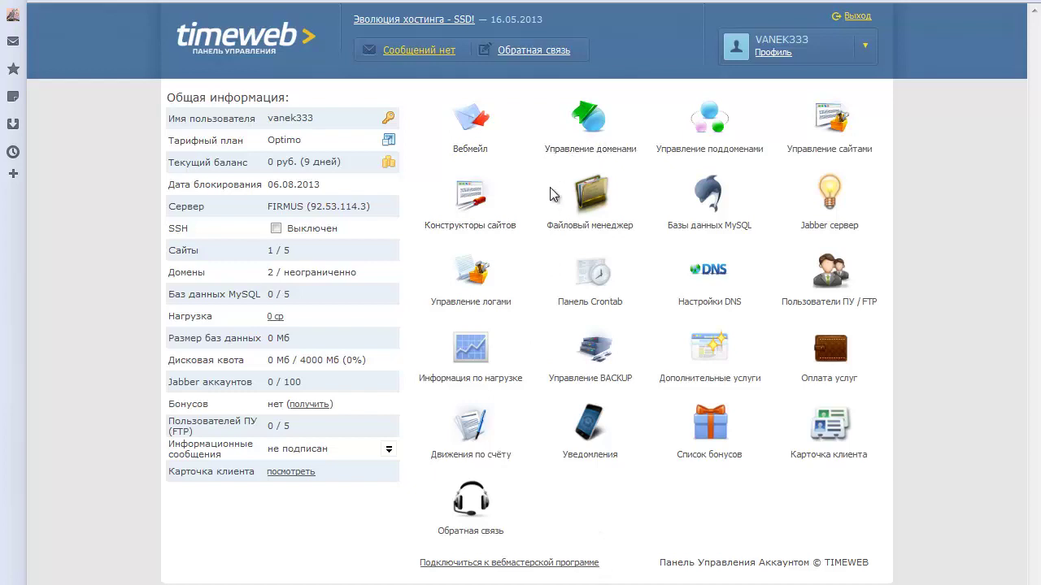
pyautogui.click(589, 140)
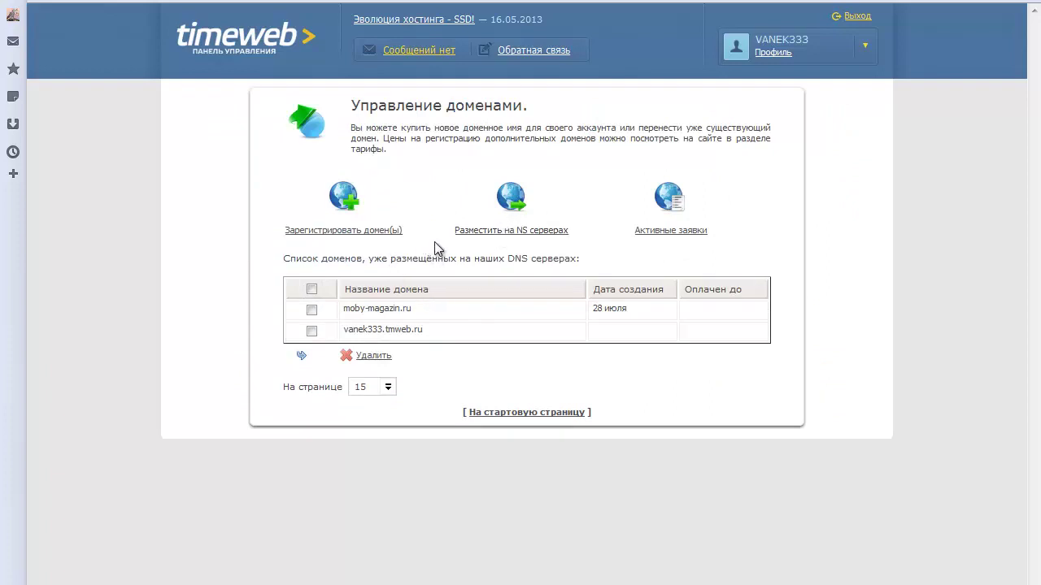
pyautogui.click(510, 231)
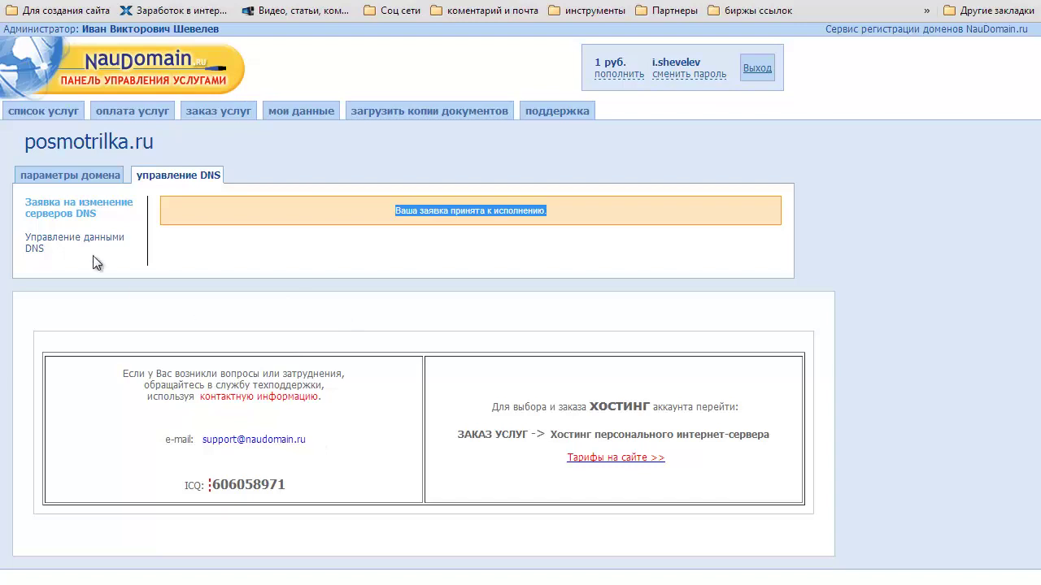
# Switch to NauDomain, open the parameters of posmotrilka.ru and copy the domain name from the heading
pyautogui.click(95, 181)
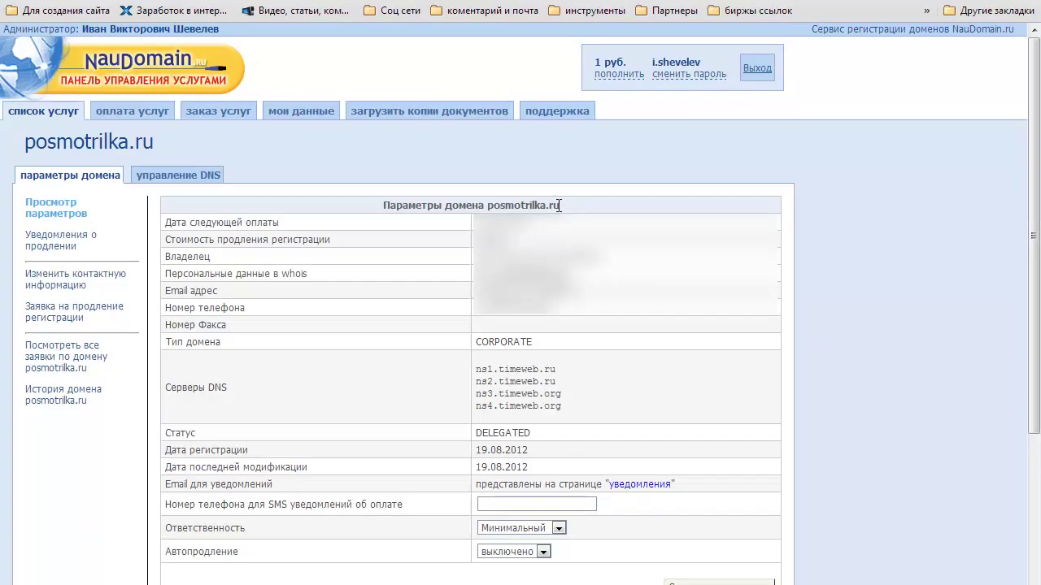
pyautogui.moveTo(559, 205); pyautogui.dragTo(486, 206)
pyautogui.rightClick(497, 207)
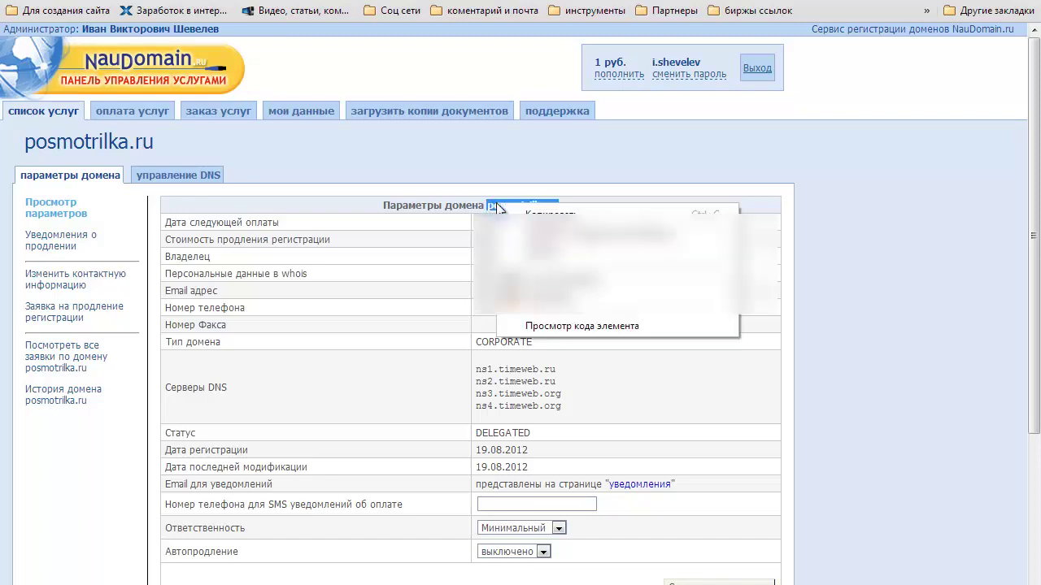
pyautogui.click(525, 215)
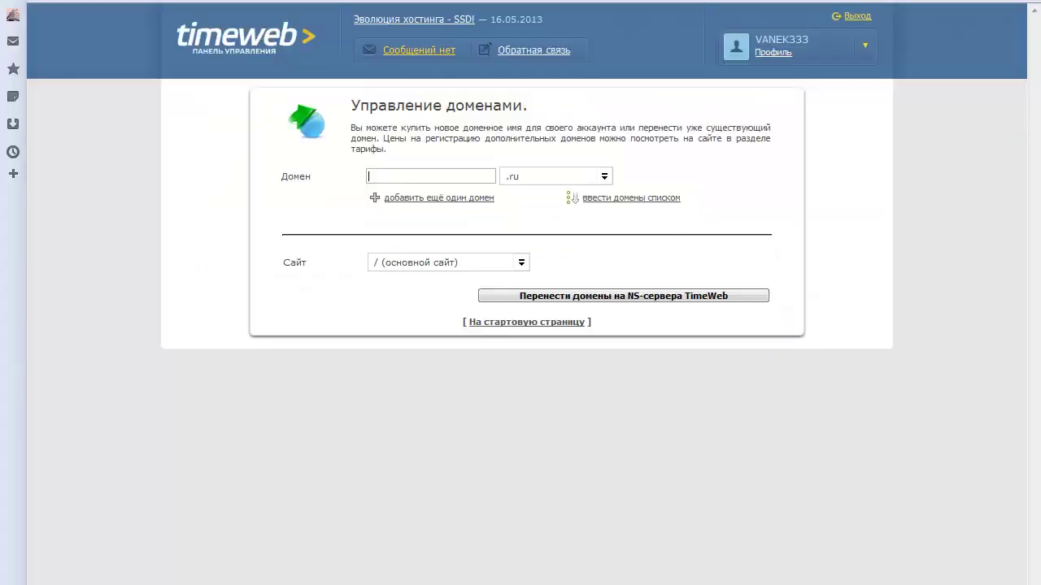
# In Timeweb's form, enter posmotrilka.ru as the domain and try to transfer it to the TimeWeb NS servers
pyautogui.rightClick(370, 178)
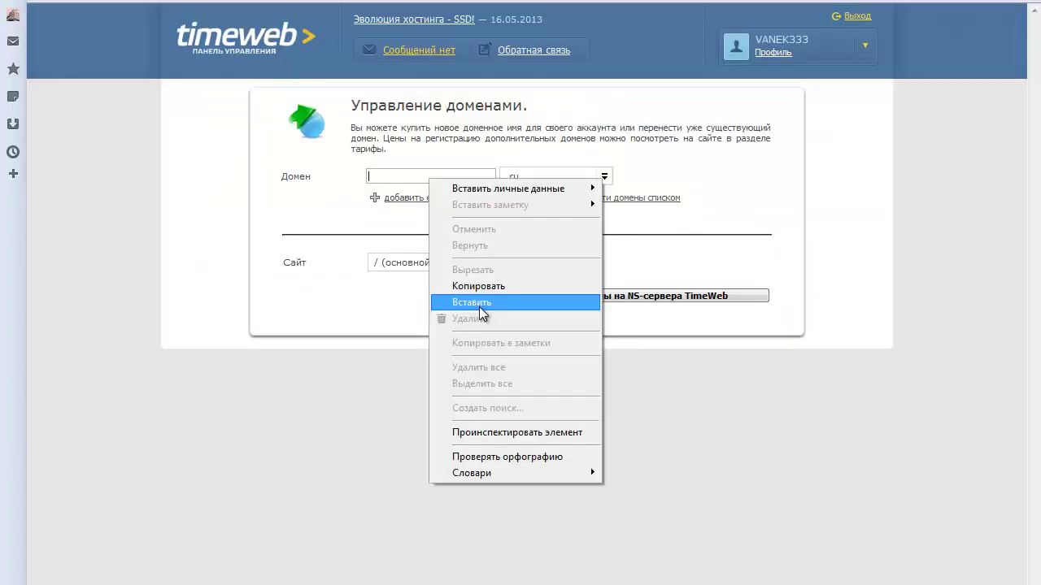
pyautogui.click(574, 302)
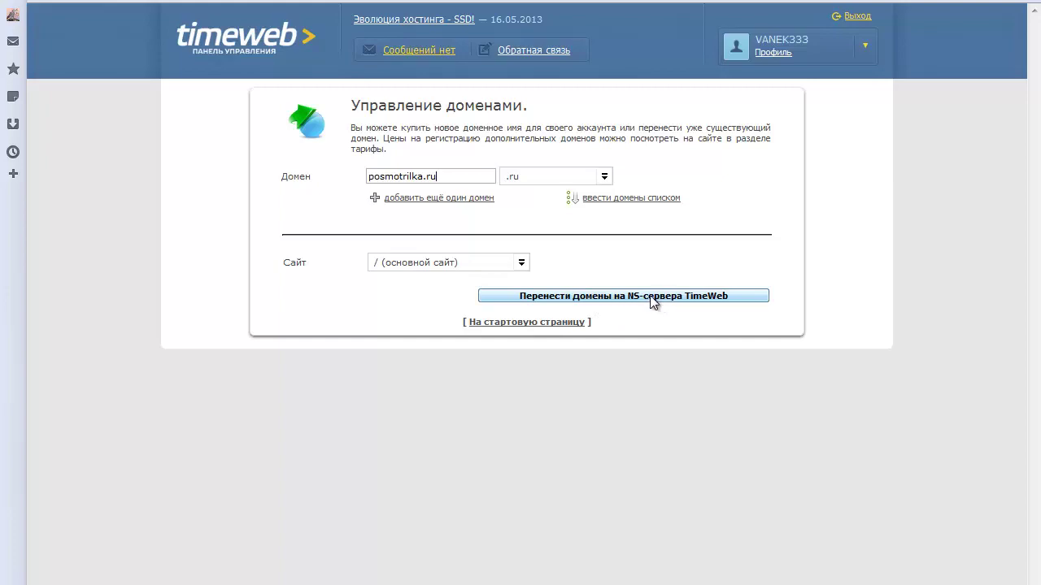
pyautogui.click(604, 298)
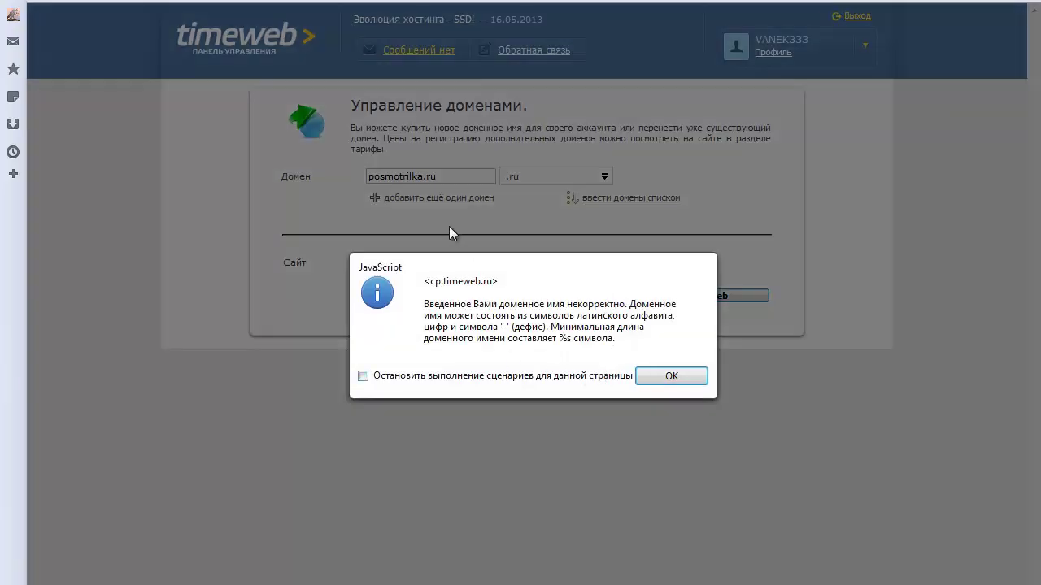
pyautogui.click(654, 375)
pyautogui.hotkey('ctrl', 'a')
pyautogui.hotkey('ctrl', 'v')
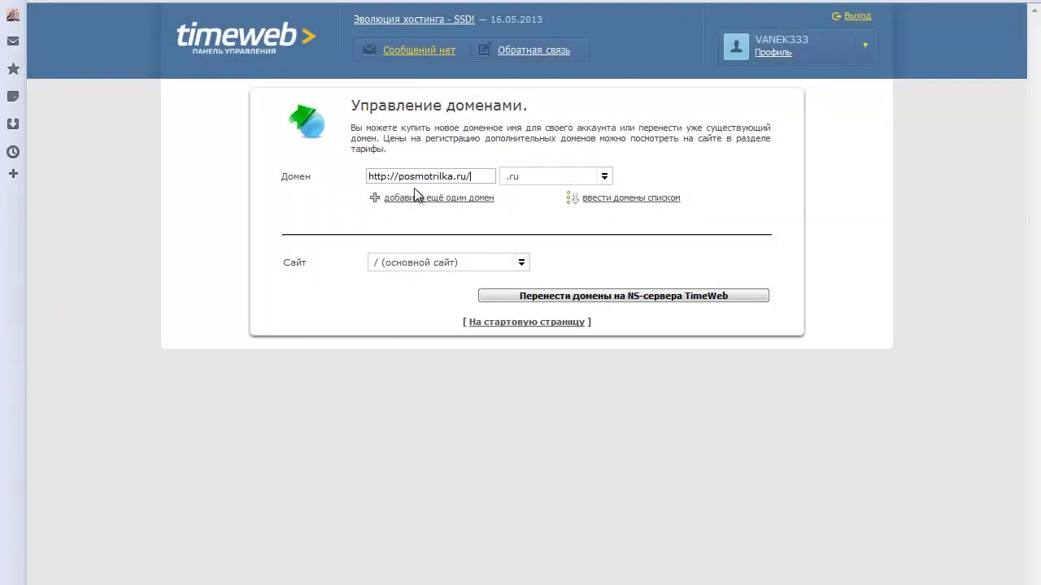
pyautogui.click(588, 295)
# Shorten the domain entry to posmotrilka, keeping the .ru zone, transfer it to the TimeWeb NS servers and check the domain list
pyautogui.moveTo(398, 179); pyautogui.dragTo(358, 184)
pyautogui.press('Delete')
pyautogui.click(447, 177)
pyautogui.press('BackSpace')
pyautogui.press('BackSpace')
pyautogui.press('BackSpace')
pyautogui.press('BackSpace')
pyautogui.click(615, 296)
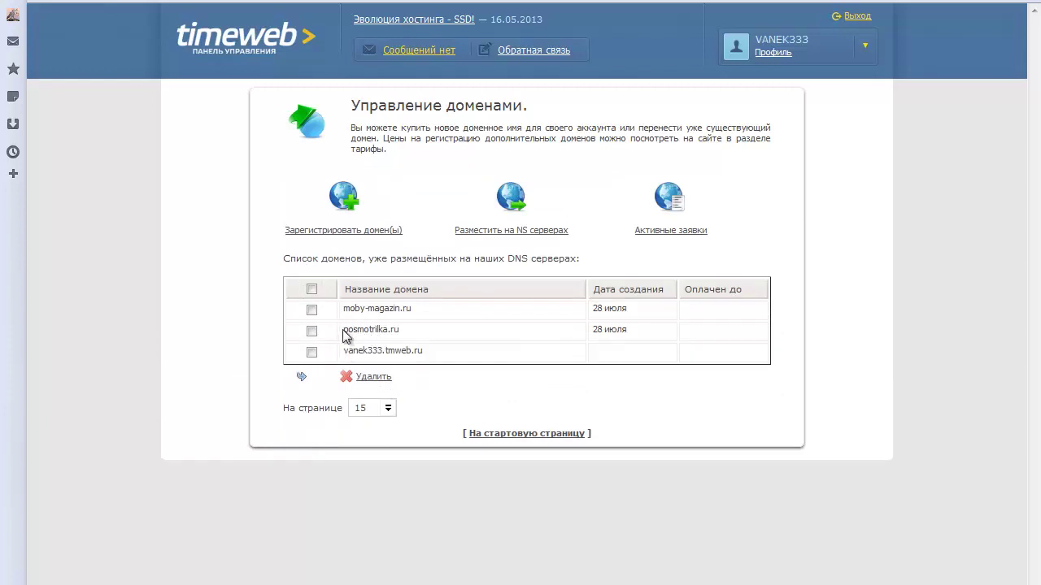
pyautogui.moveTo(345, 335); pyautogui.dragTo(412, 333)
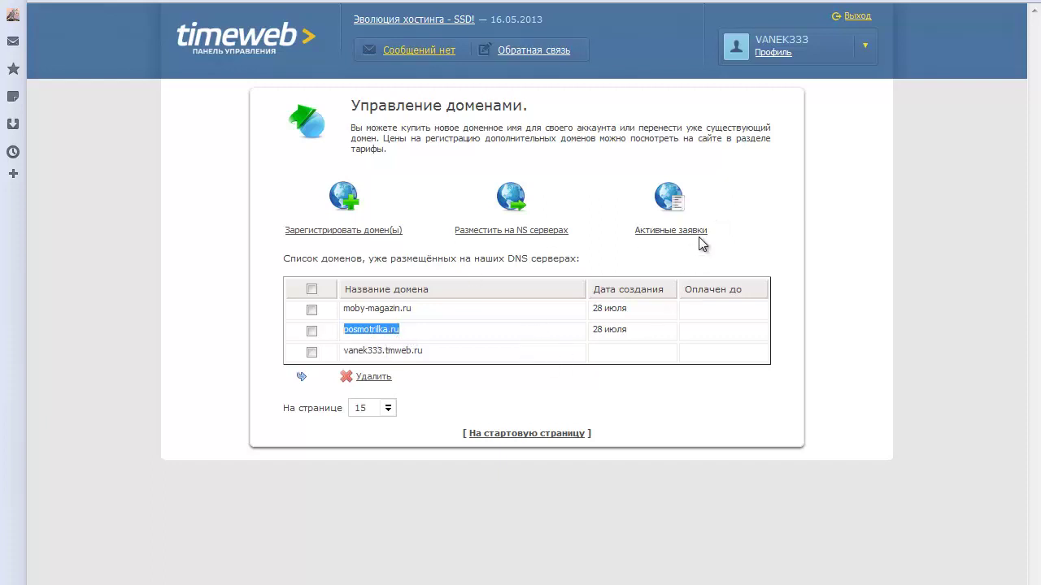
pyautogui.click(529, 385)
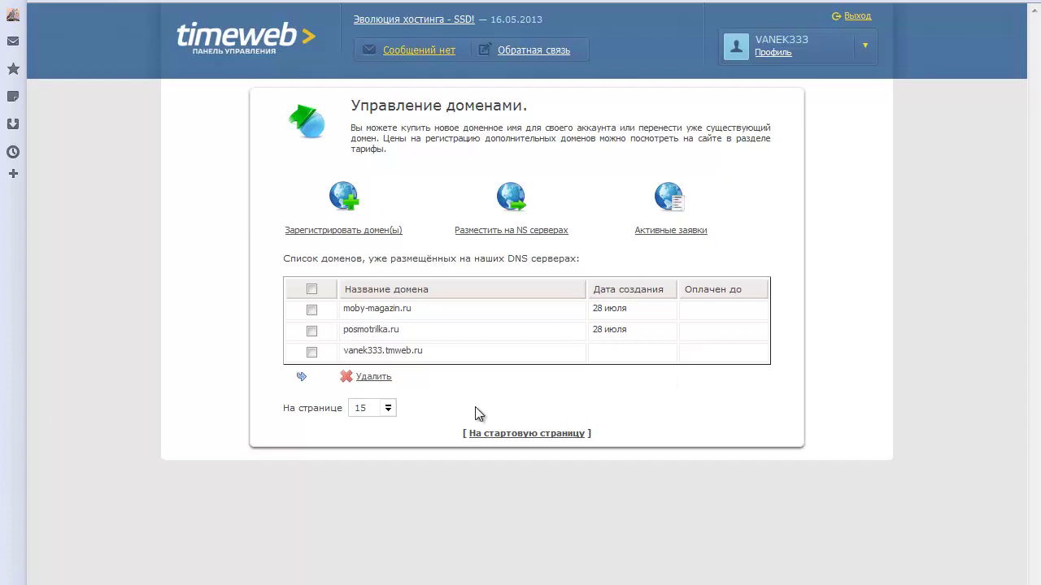